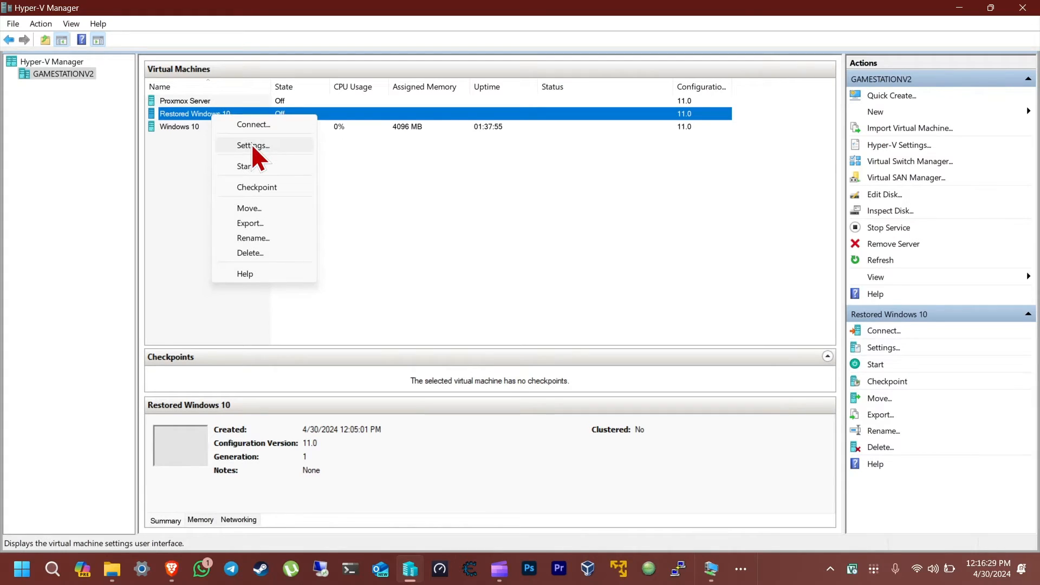
# - Attach the VeeamRecoveryMedia_PCV3.iso image to the DVD drive of the Restored Windows 10 virtual machine
pyautogui.click(252, 146)
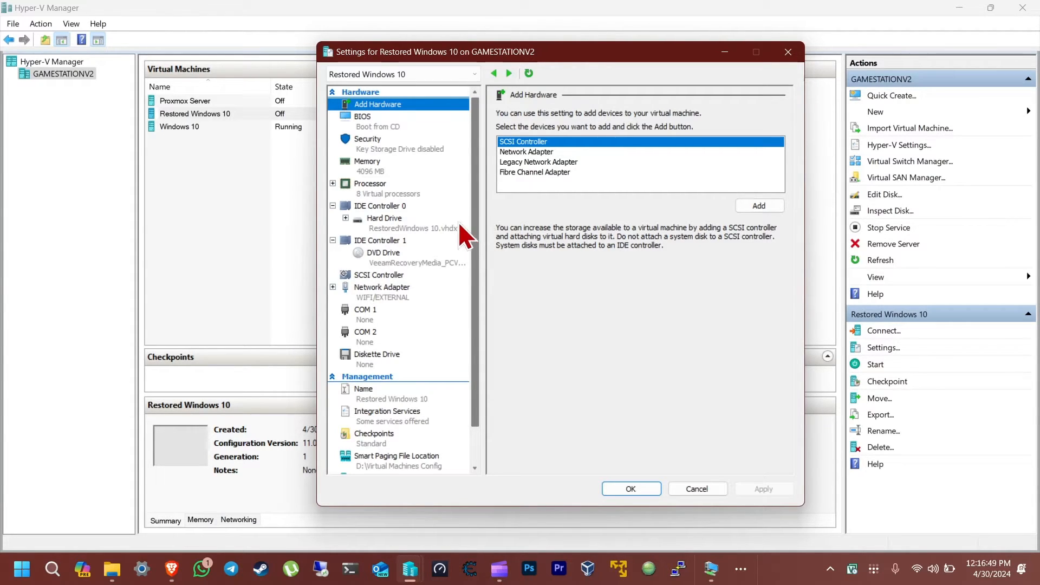
pyautogui.click(423, 258)
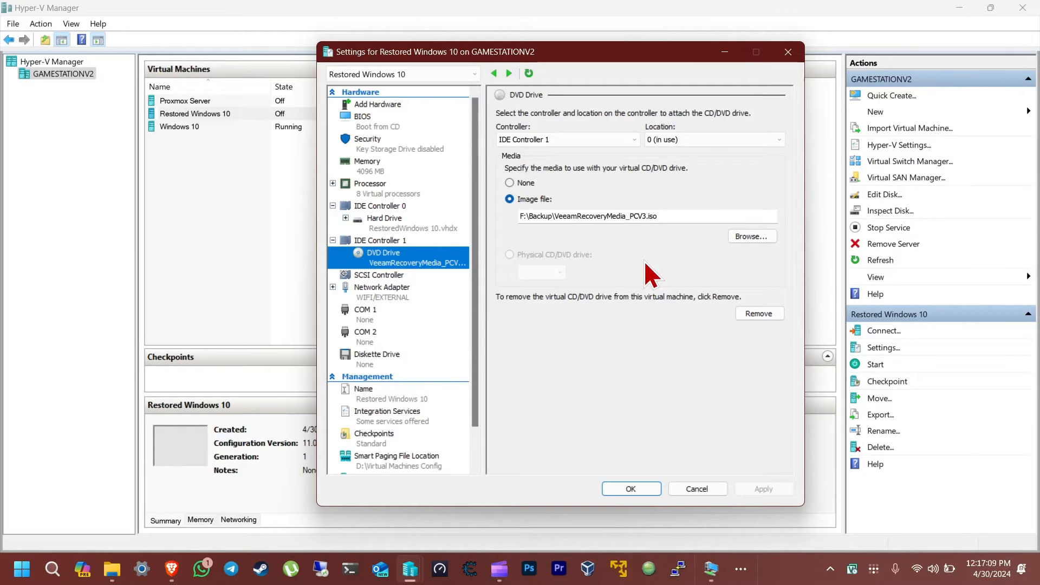
pyautogui.click(759, 236)
pyautogui.click(493, 195)
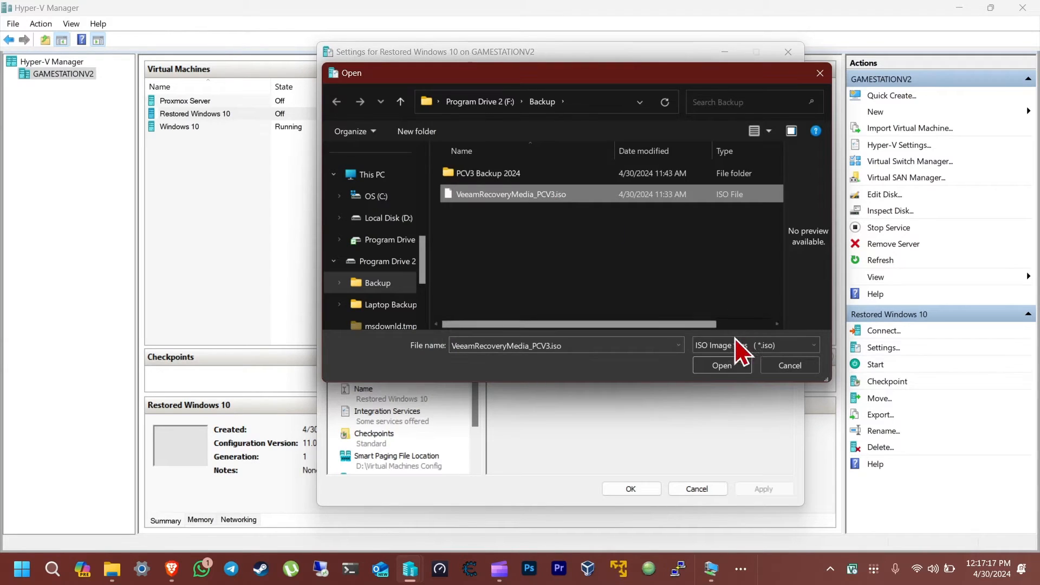
pyautogui.click(720, 368)
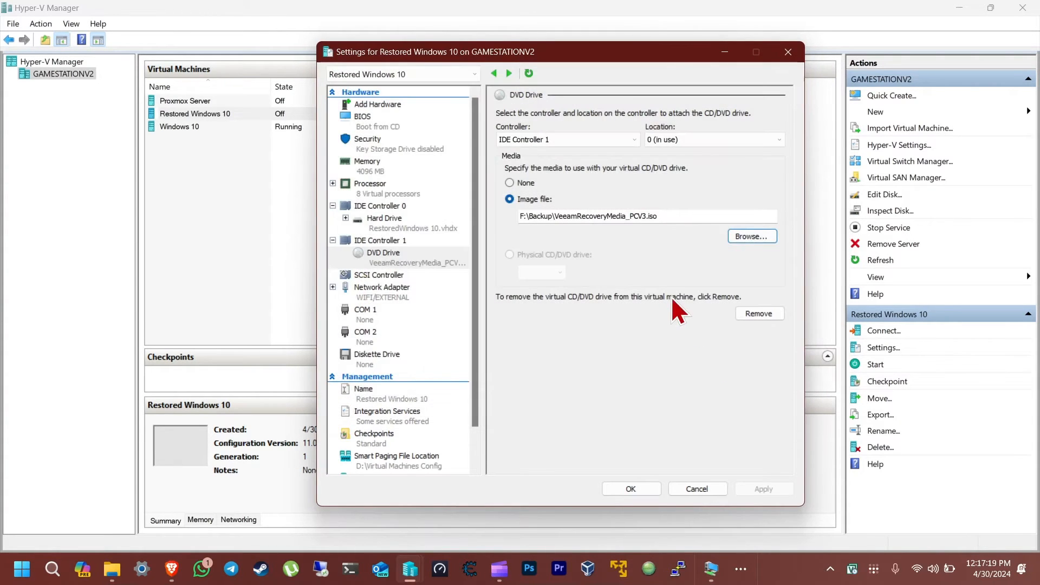
pyautogui.click(650, 489)
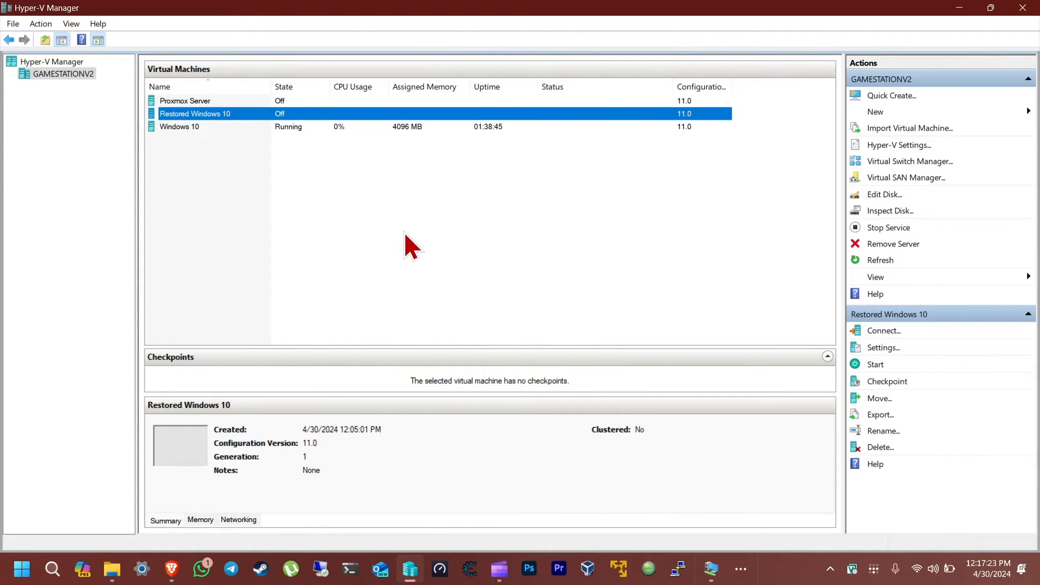
# - Connect to the Restored Windows 10 virtual machine, boot it into Veeam Recovery Media and make its window full screen
pyautogui.doubleClick(229, 116)
pyautogui.click(324, 204)
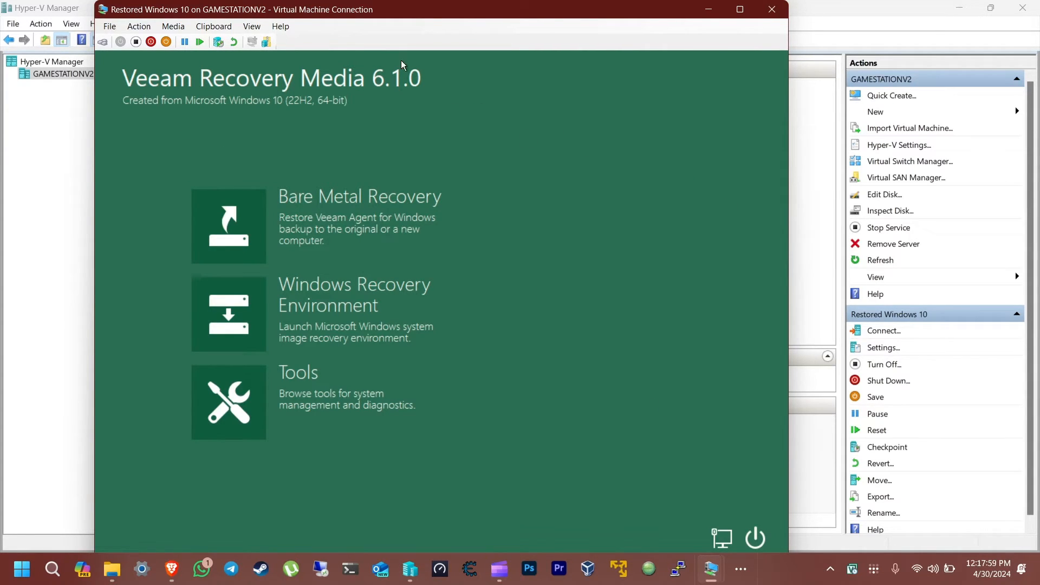
pyautogui.click(739, 9)
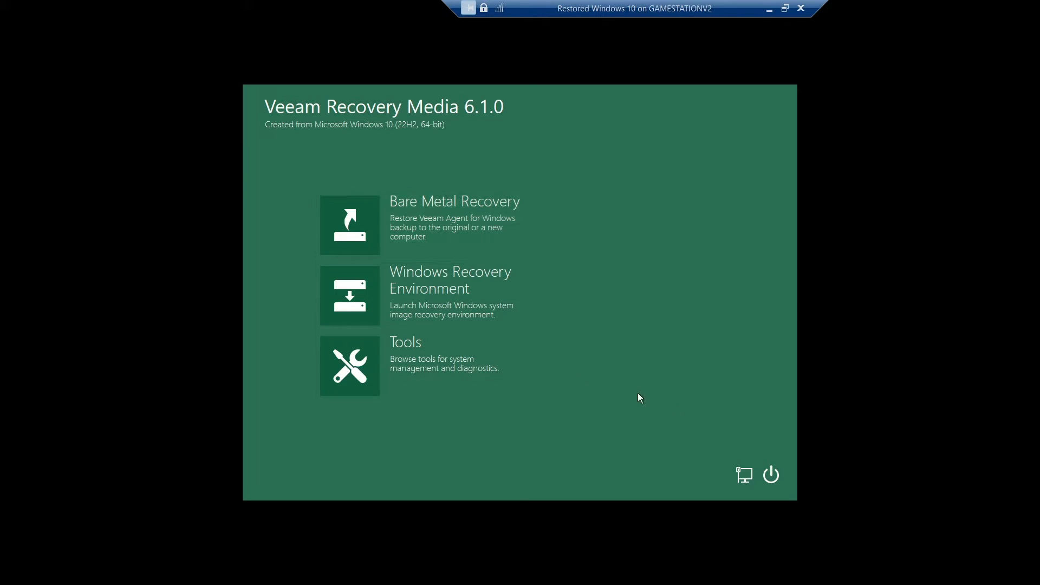
# - Configure the Ethernet adapter in the recovery media to obtain its IP address and DNS server address automatically
pyautogui.click(744, 481)
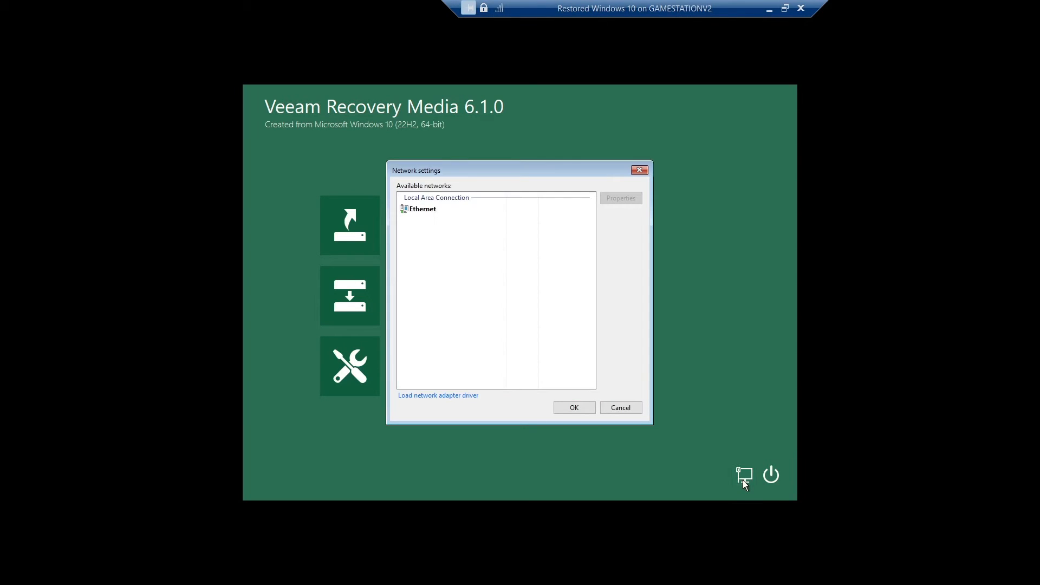
pyautogui.click(424, 211)
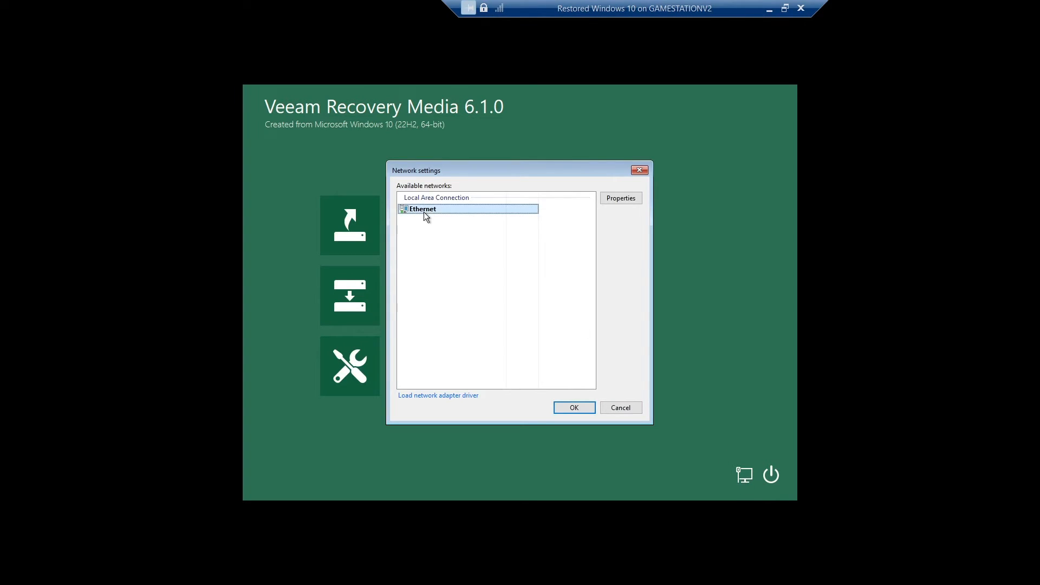
pyautogui.click(634, 200)
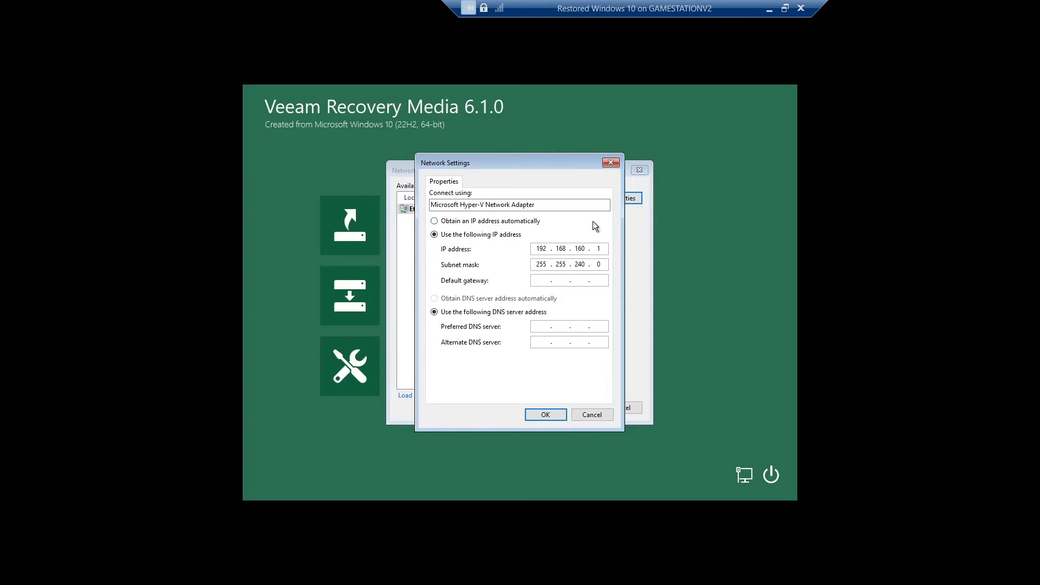
pyautogui.click(492, 222)
pyautogui.click(538, 299)
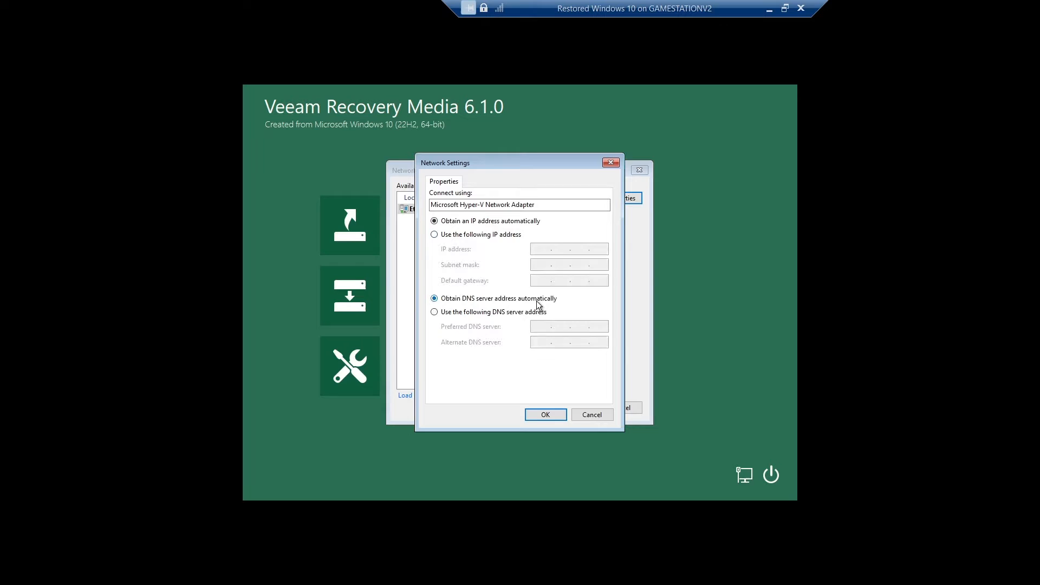
pyautogui.click(543, 415)
pyautogui.click(586, 407)
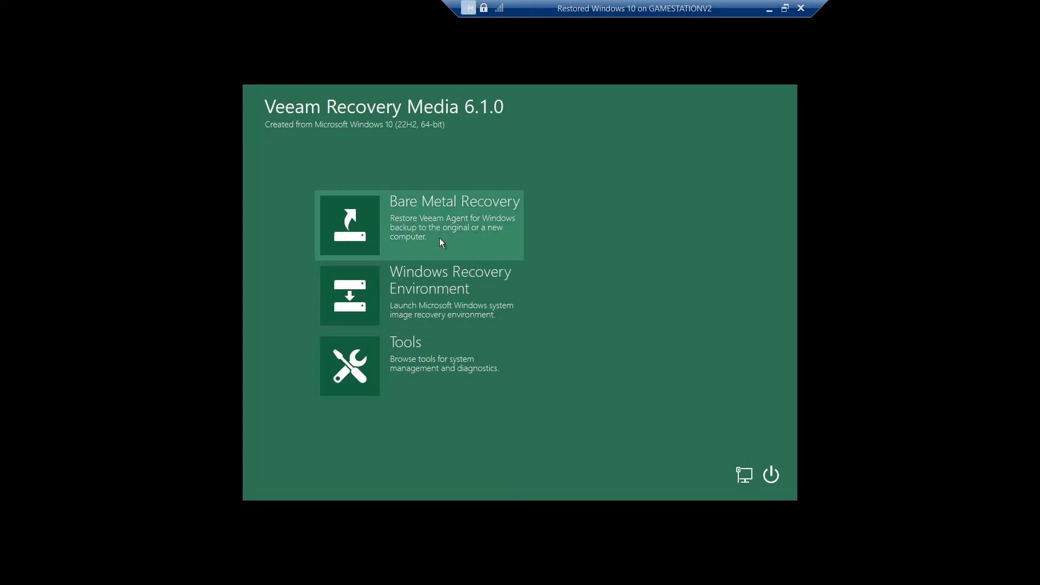
# - Start Bare Metal Recovery from network storage in a shared folder, and try browsing the network for the share
pyautogui.click(484, 217)
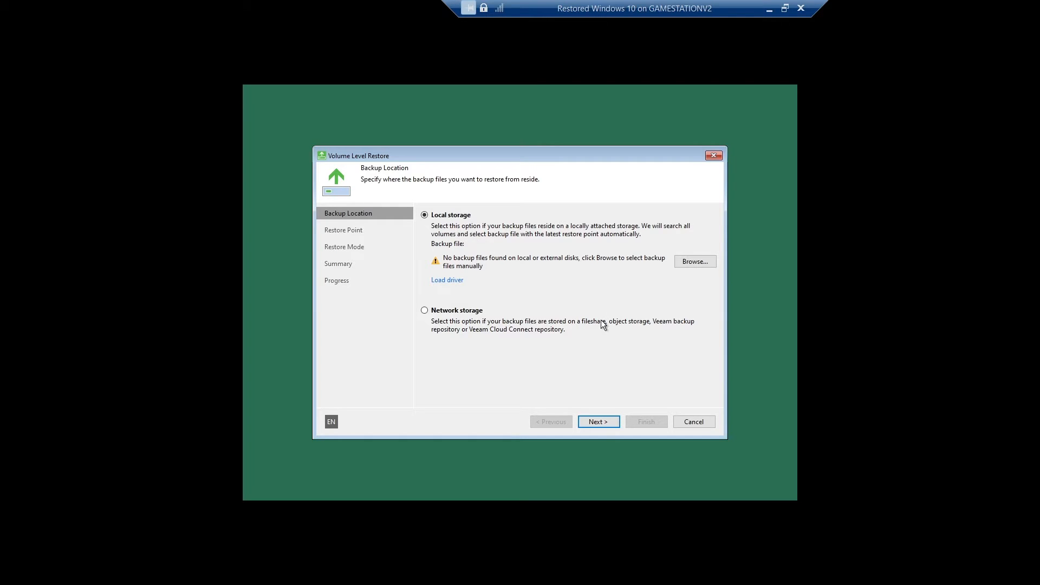
pyautogui.click(465, 310)
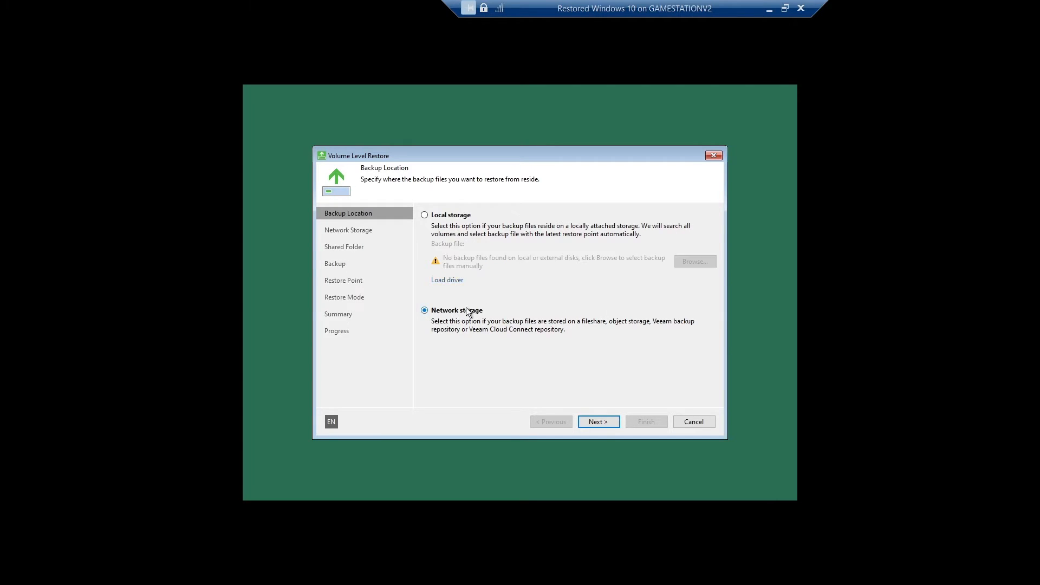
pyautogui.click(601, 422)
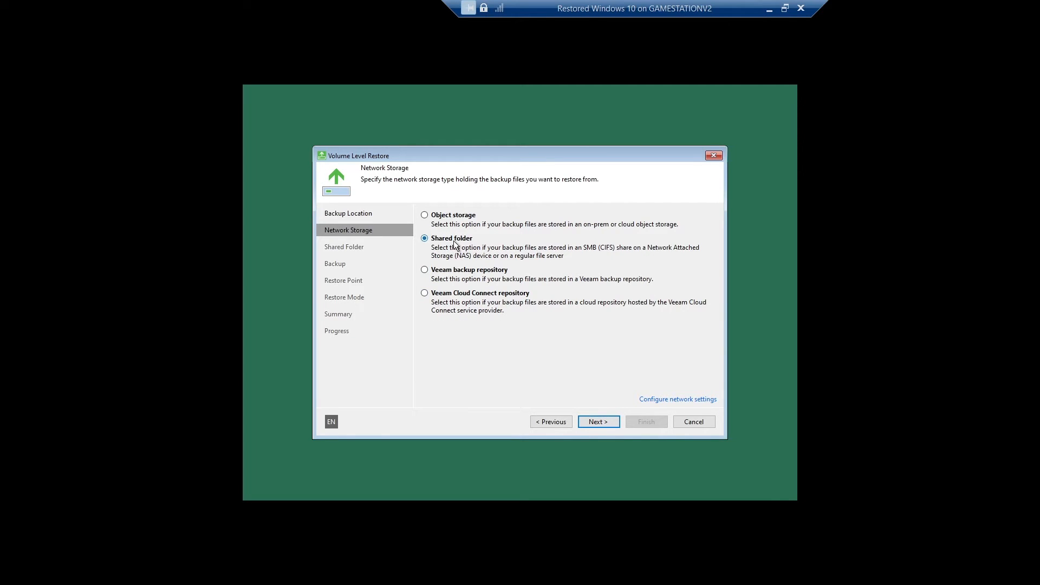
pyautogui.click(612, 421)
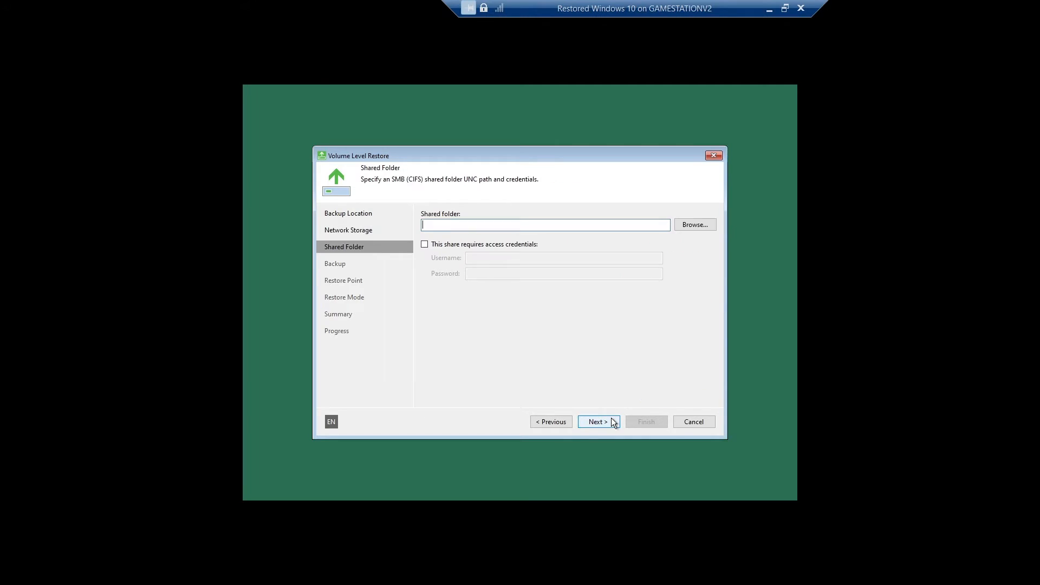
pyautogui.click(697, 227)
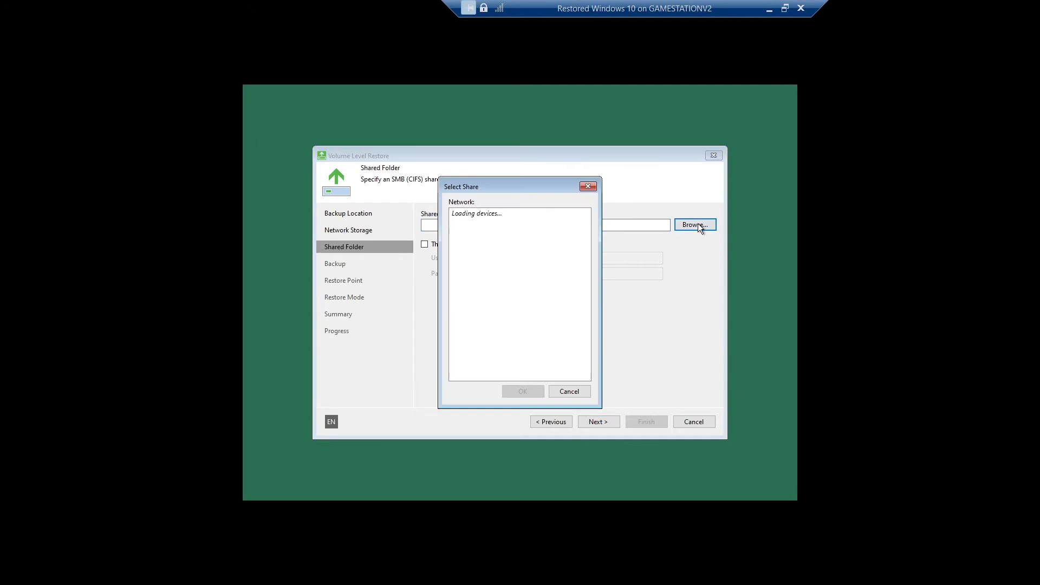
pyautogui.click(588, 188)
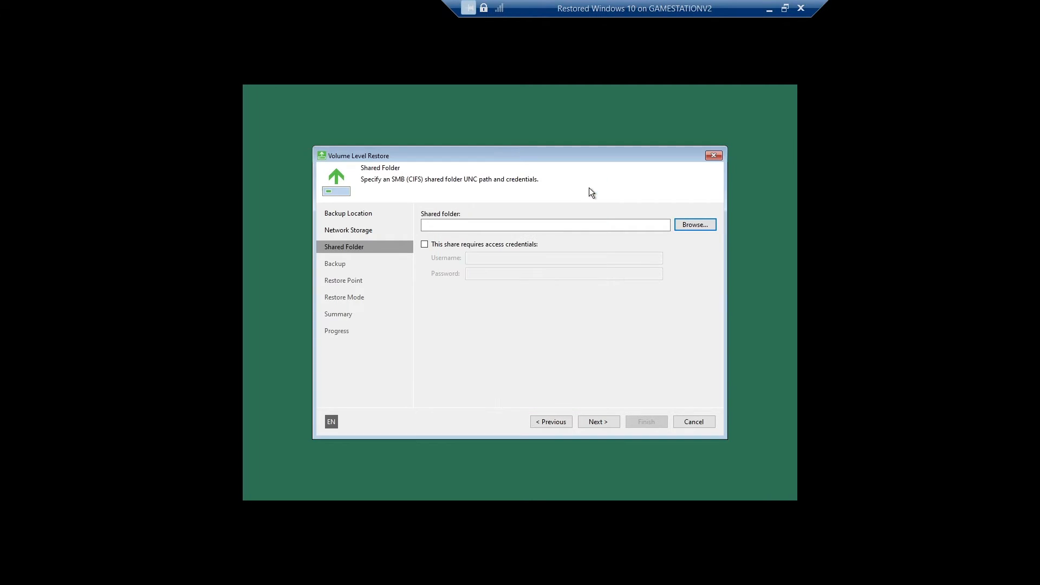
# - Leave full screen, place File Explorer's PCV3 Backup 2024 network folder below the shared folder field, and try to paste its path
pyautogui.click(784, 8)
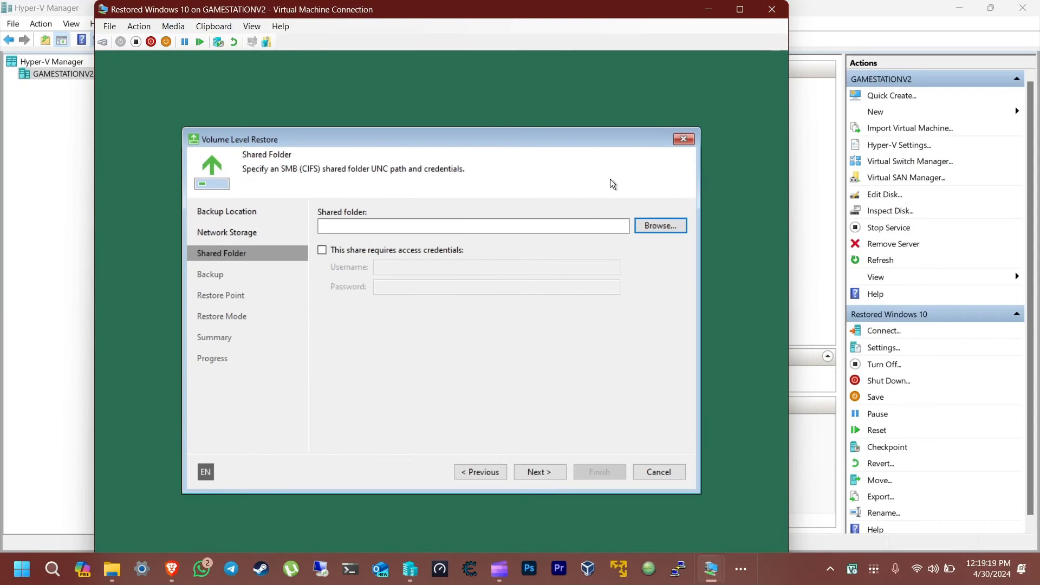
pyautogui.click(114, 573)
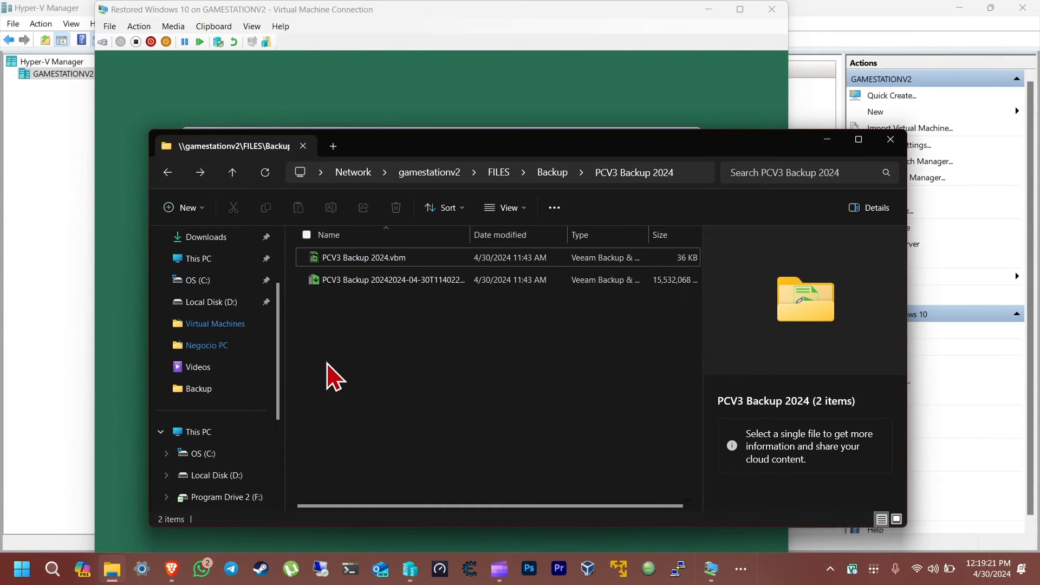
pyautogui.click(686, 172)
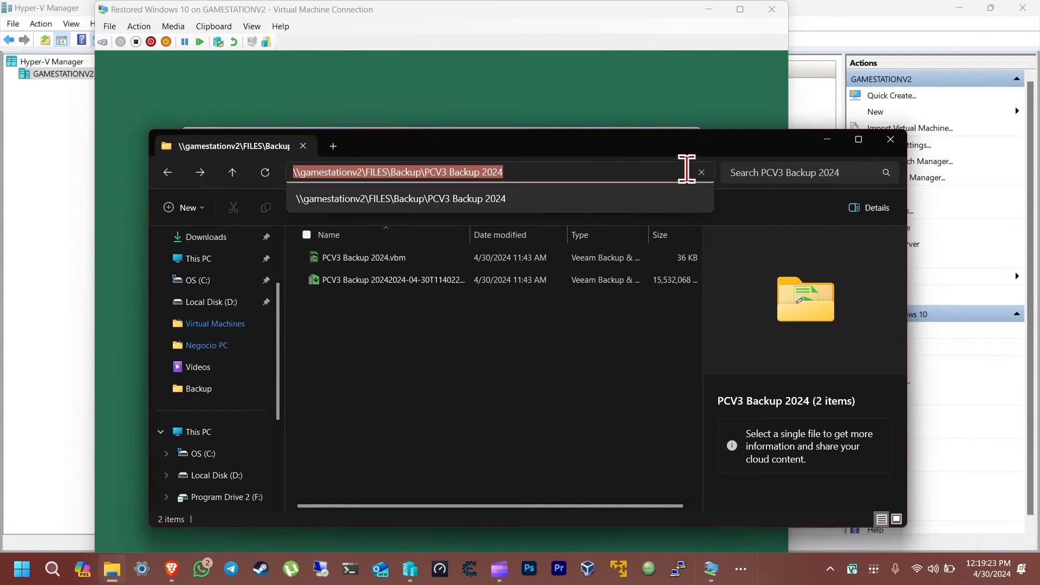
pyautogui.moveTo(568, 140); pyautogui.dragTo(496, 329)
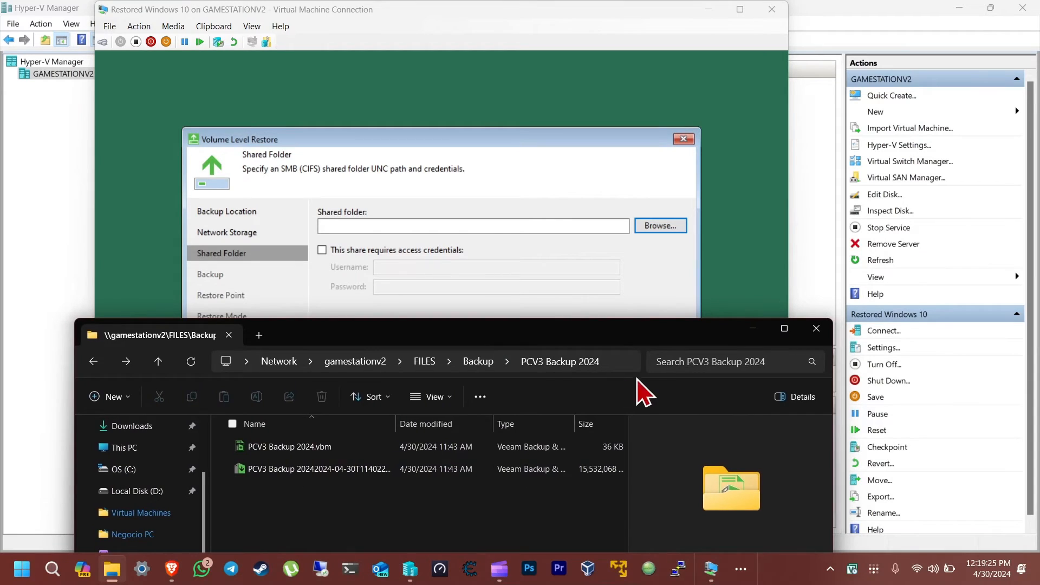
pyautogui.click(628, 362)
pyautogui.click(426, 227)
pyautogui.rightClick(421, 229)
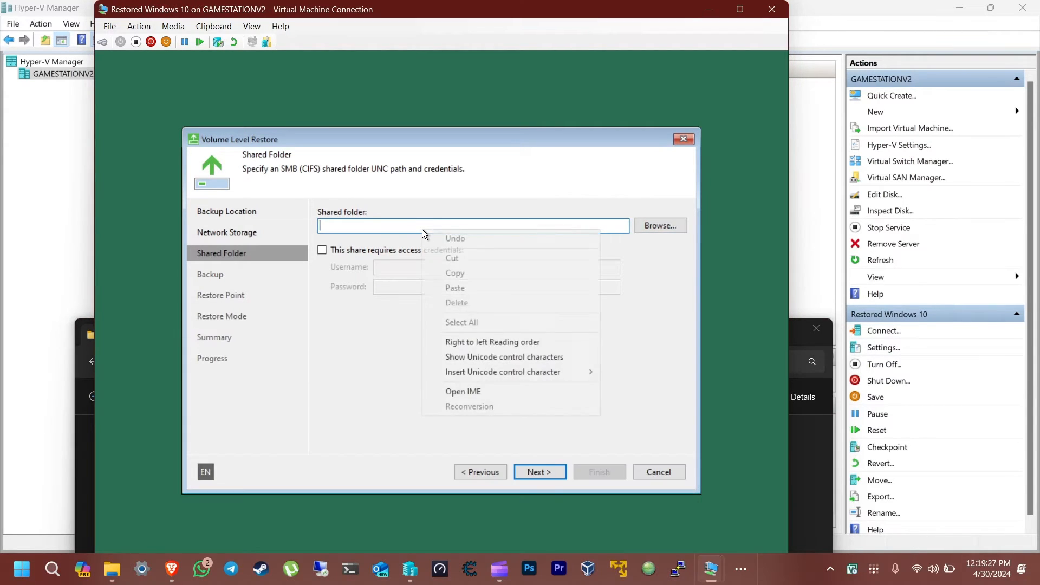
pyautogui.click(383, 226)
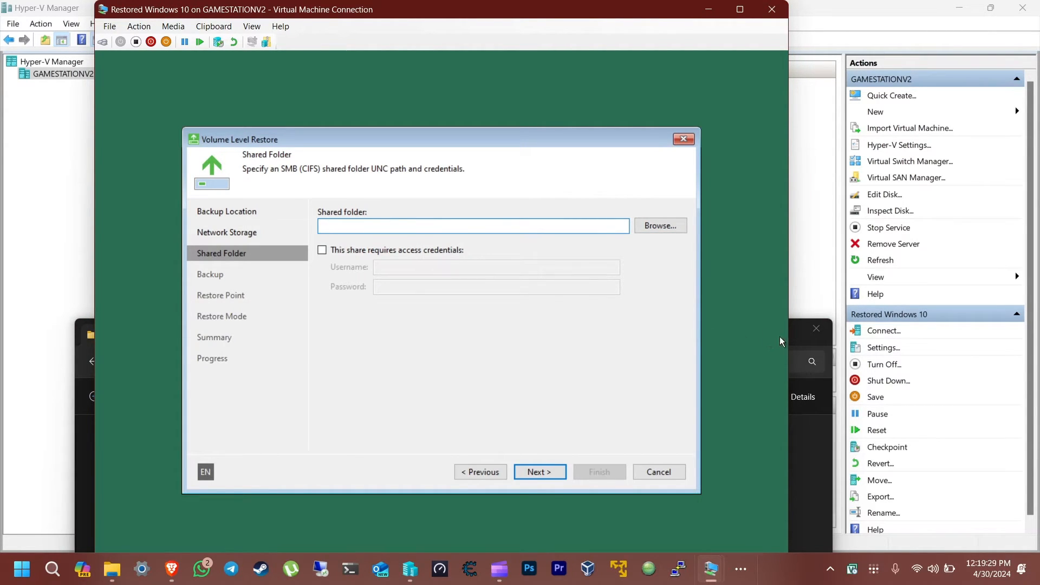
# - Set the shared folder path to \\gamestationv2\FILES\Backup\PCV3 Backup 2024
pyautogui.write('\\\\gamestationv2\\FILES\\BA')
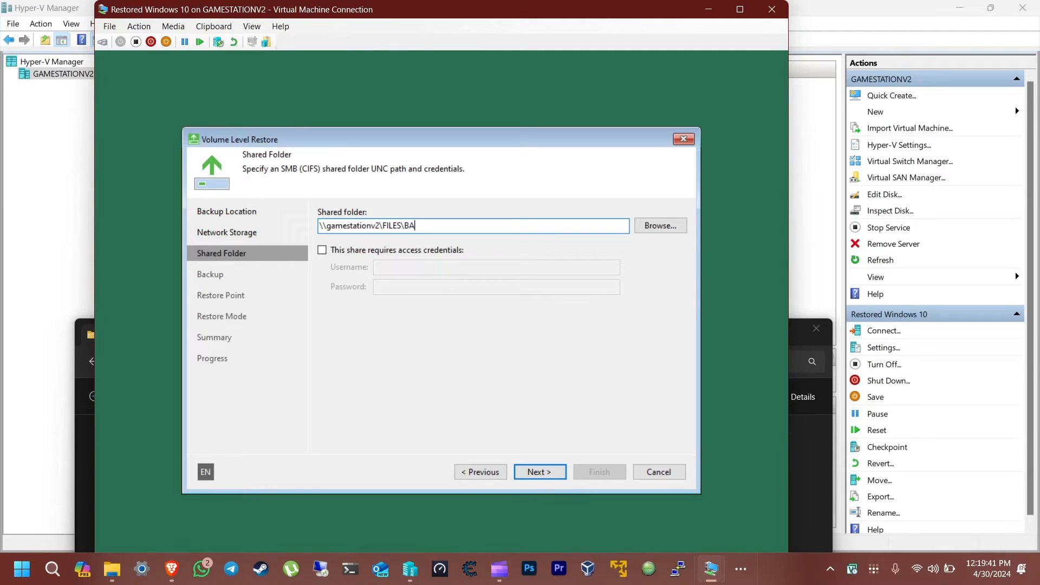
pyautogui.press('BackSpace')
pyautogui.write('ackup')
pyautogui.click(810, 441)
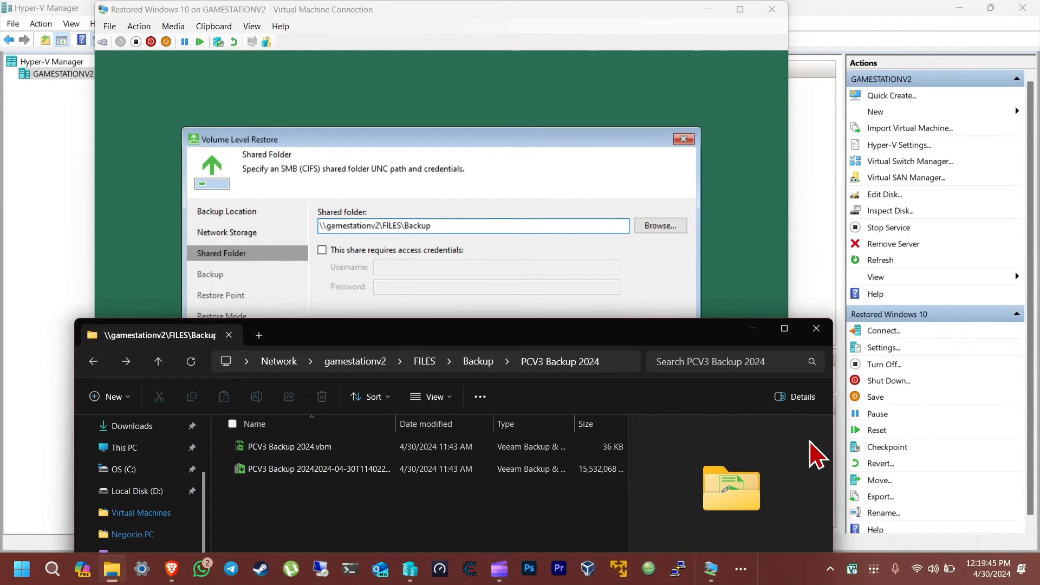
pyautogui.click(495, 230)
pyautogui.write('\\')
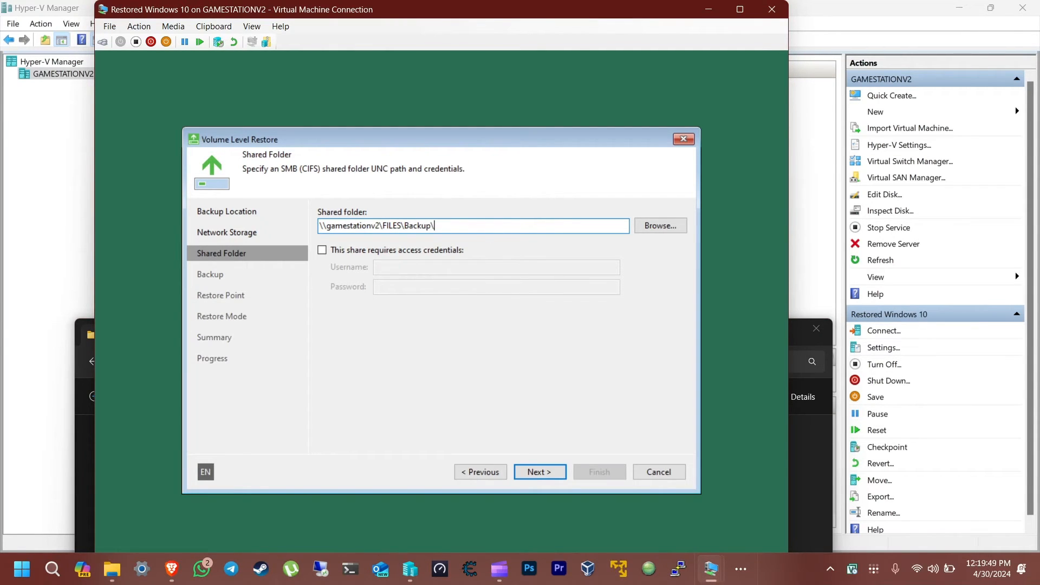
pyautogui.write('PCV3 Backup 2024')
# - Require access credentials for the share, enter the account username and password, and continue to the backup selection
pyautogui.click(372, 250)
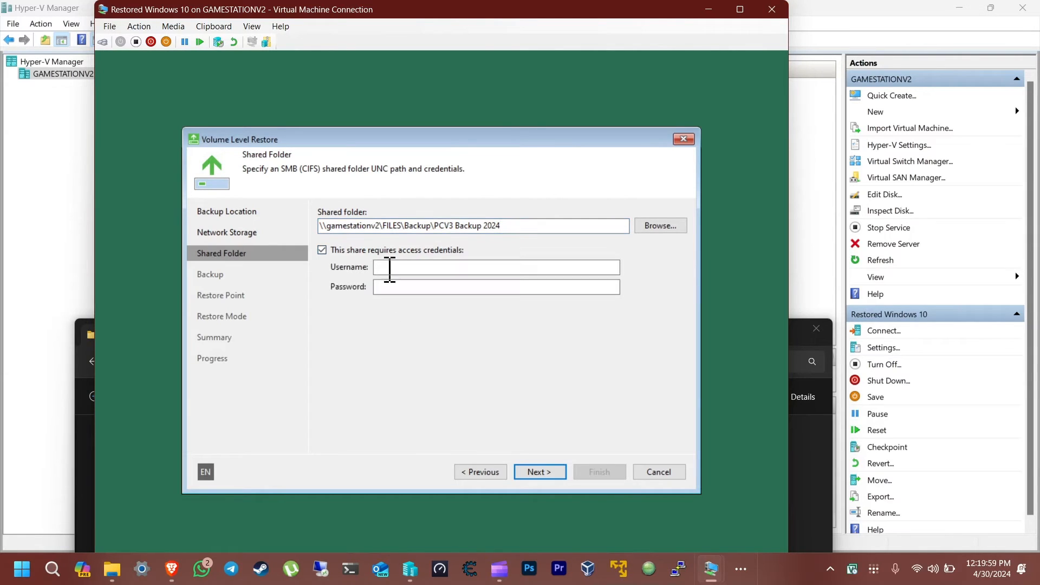
pyautogui.click(392, 267)
pyautogui.write('GAMESTATION')
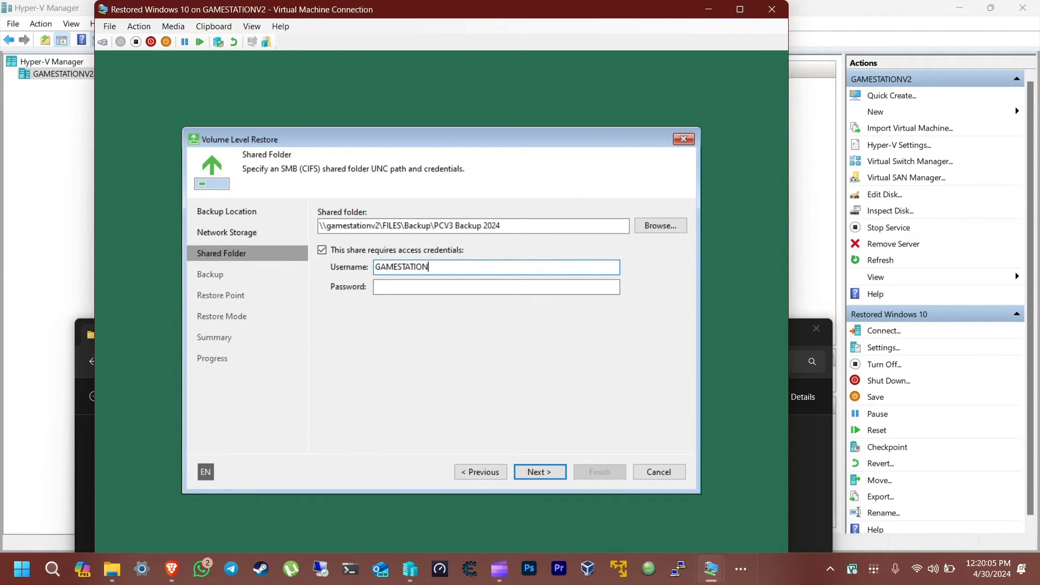
pyautogui.write('V2\\jeffrey')
pyautogui.press('Tab')
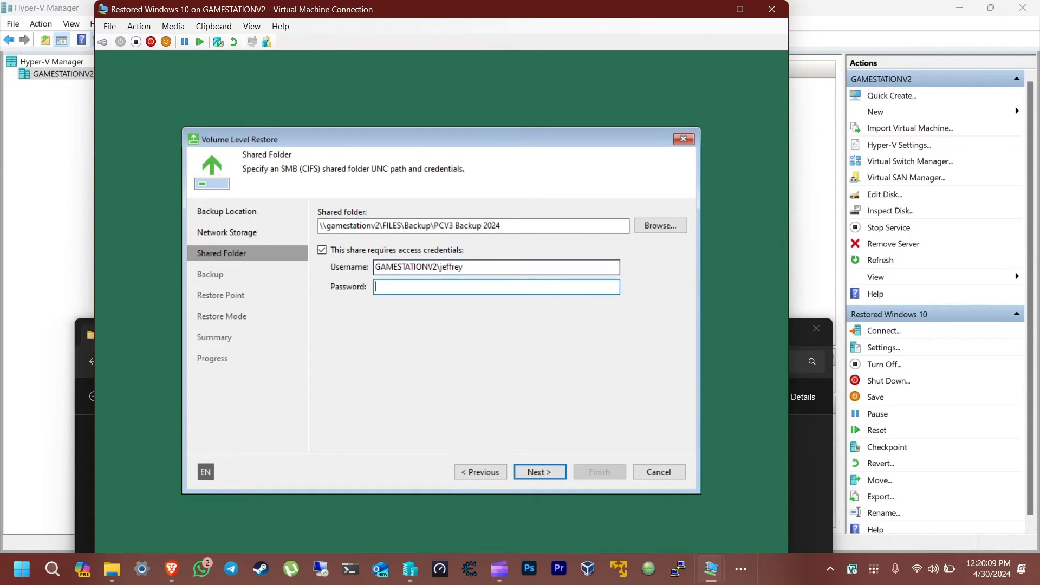
pyautogui.write('•••••••')
pyautogui.click(553, 469)
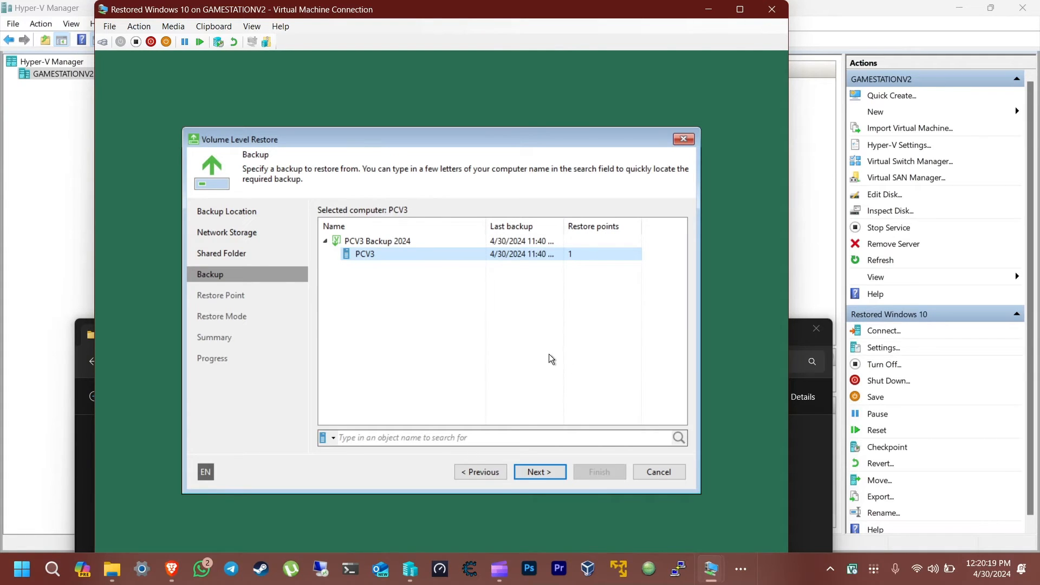
# - Compare the files in the PCV3 Backup 2024 folder with the backup listed in the wizard, and minimize File Explorer
pyautogui.click(814, 449)
pyautogui.moveTo(583, 343); pyautogui.dragTo(866, 193)
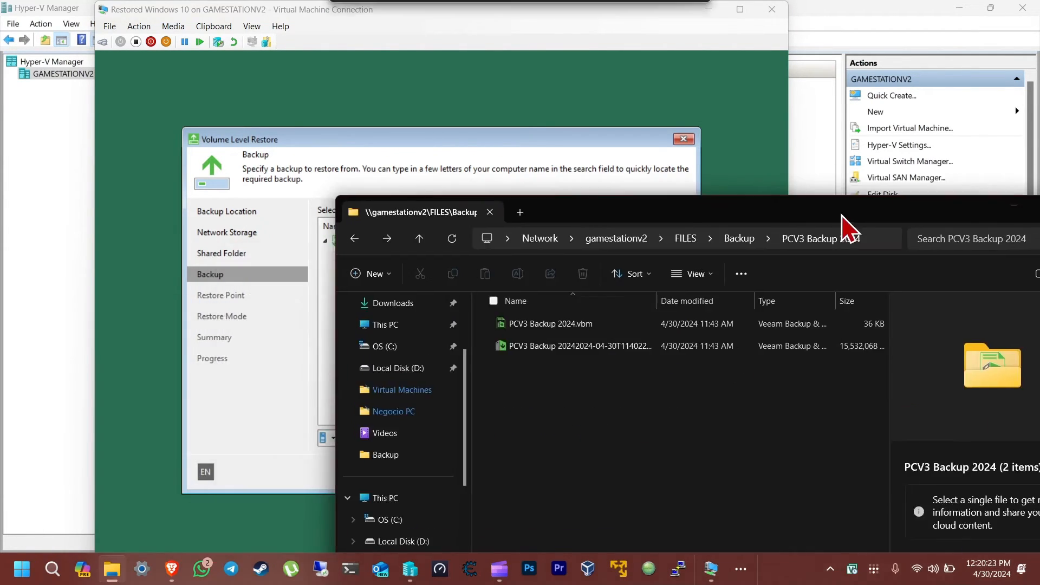
pyautogui.moveTo(688, 436); pyautogui.dragTo(650, 360)
pyautogui.moveTo(975, 200); pyautogui.dragTo(703, 281)
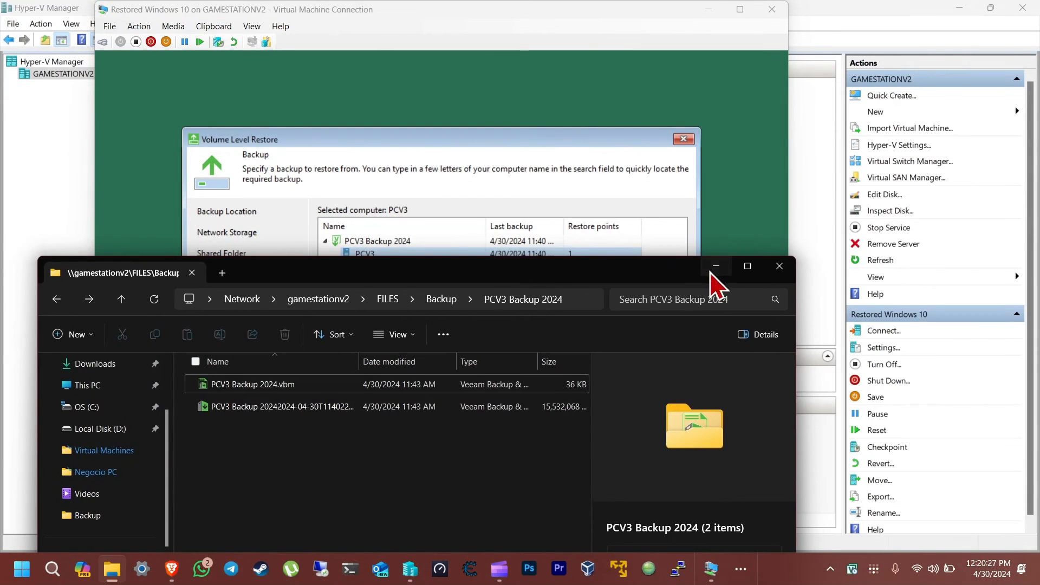
pyautogui.click(714, 267)
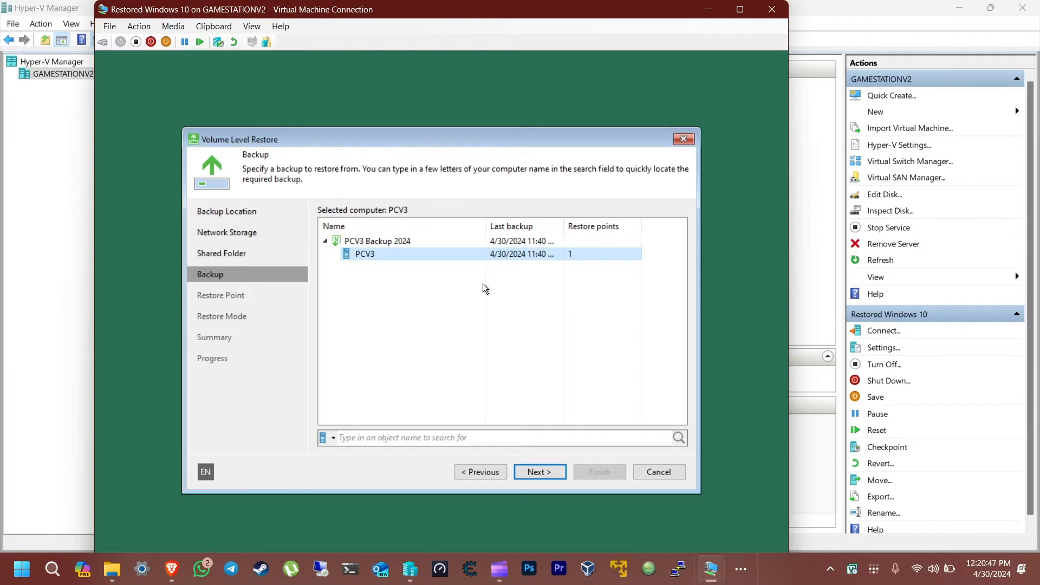
# - Choose the PCV3 computer under PCV3 Backup 2024 as the restore source and proceed to its restore points
pyautogui.click(391, 241)
pyautogui.click(384, 253)
pyautogui.click(540, 472)
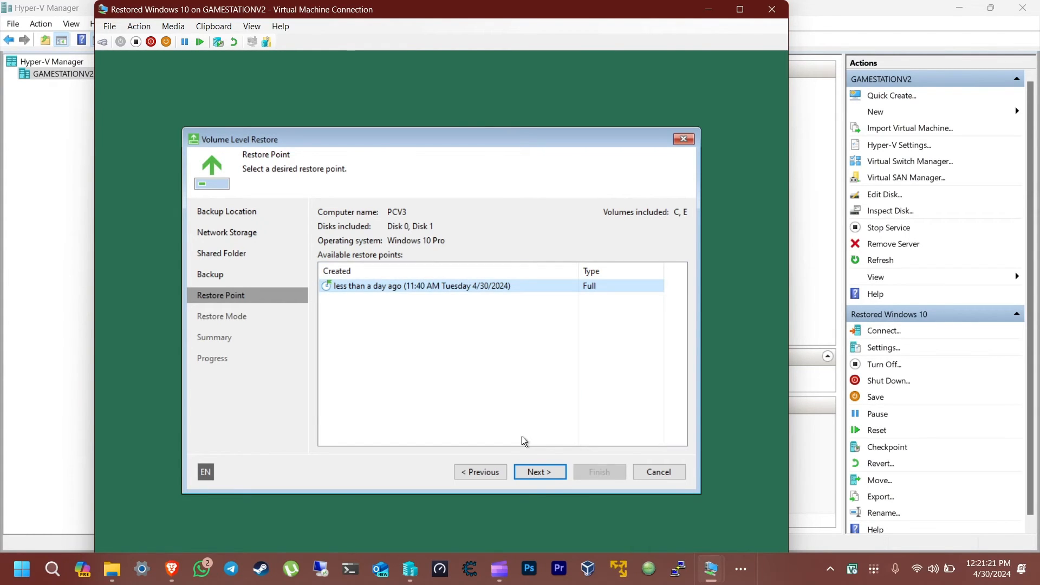
# - Accept the 11:40 AM 4/30/2024 full restore point, choose Entire computer as the restore mode, and start the restore
pyautogui.click(547, 474)
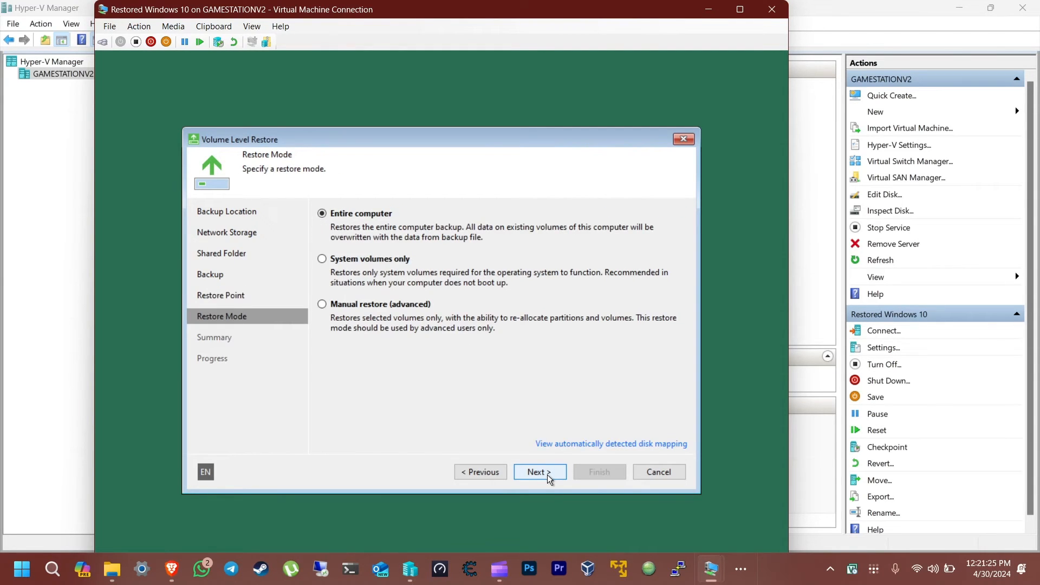
pyautogui.click(356, 261)
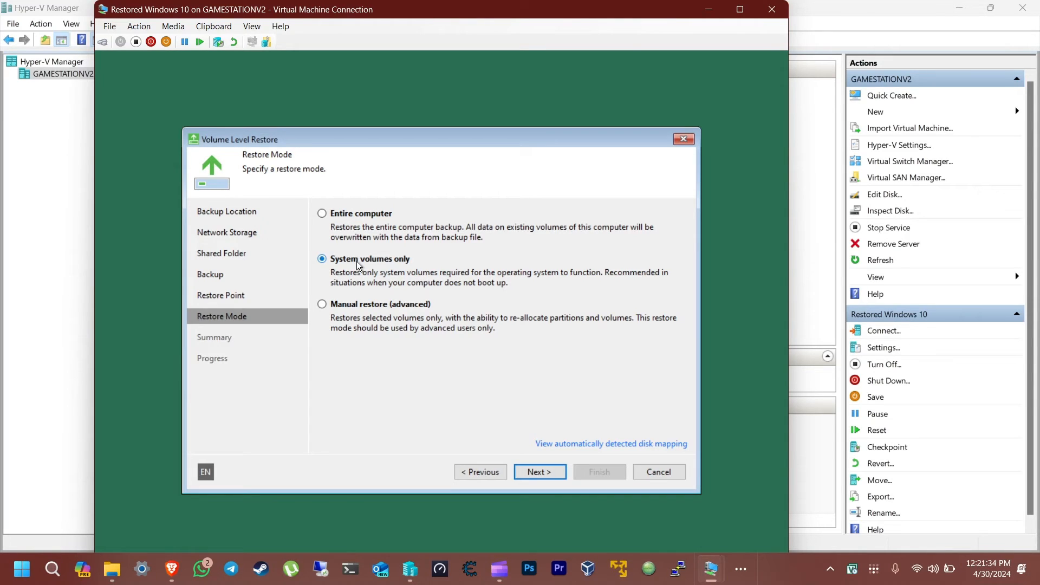
pyautogui.click(408, 306)
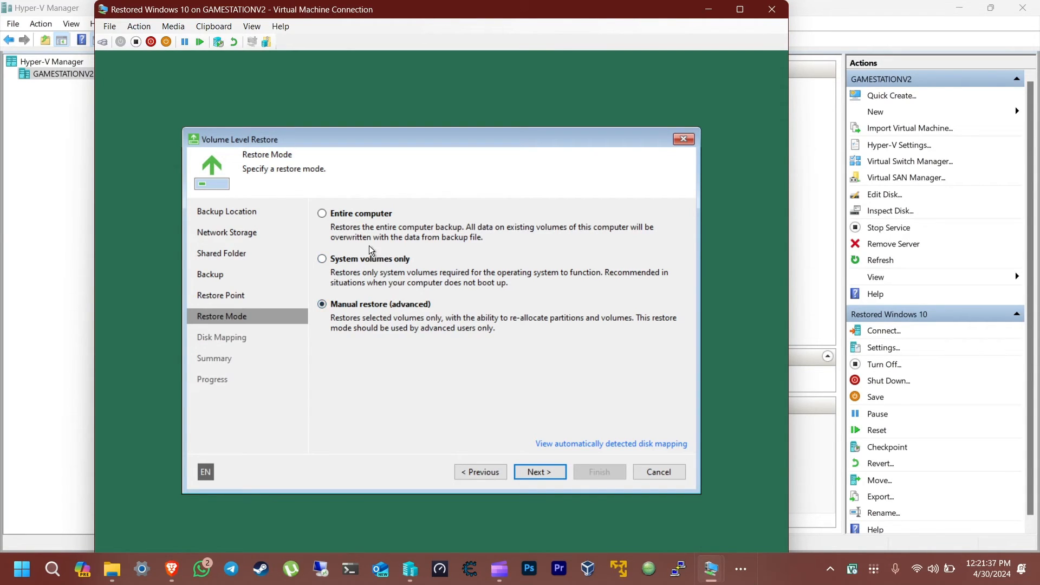
pyautogui.click(362, 216)
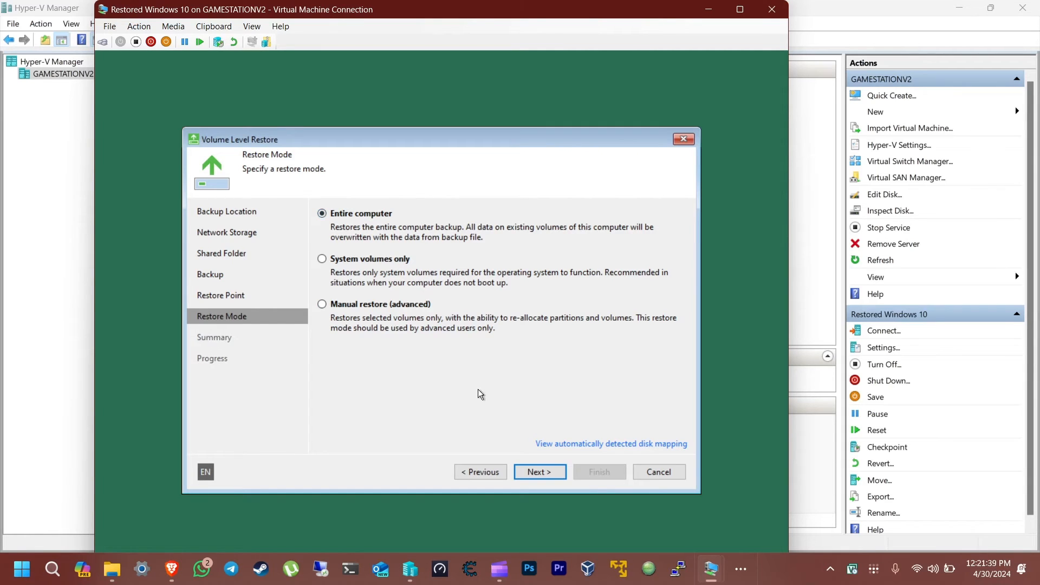
pyautogui.click(544, 474)
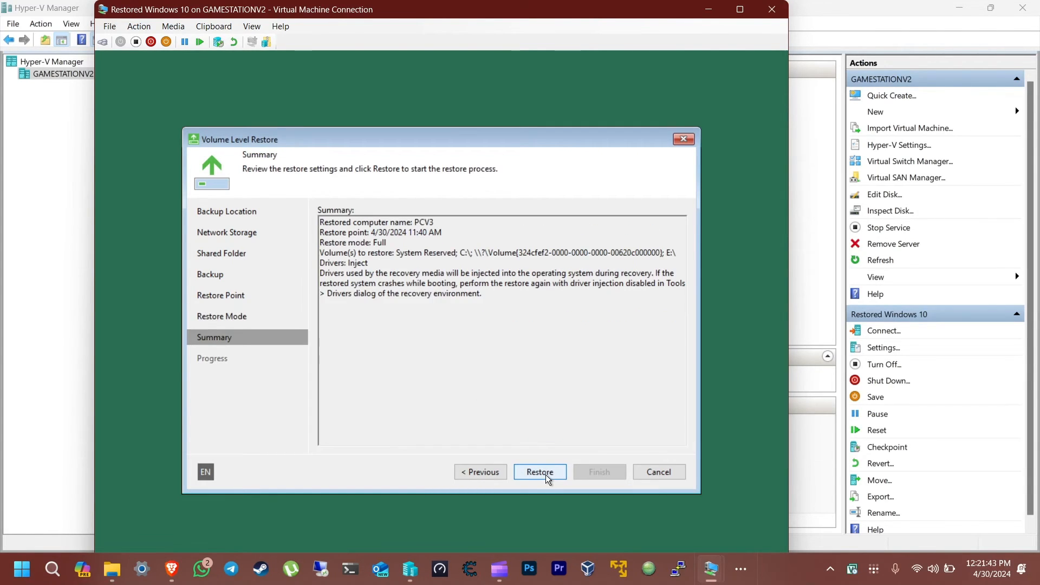
pyautogui.click(545, 475)
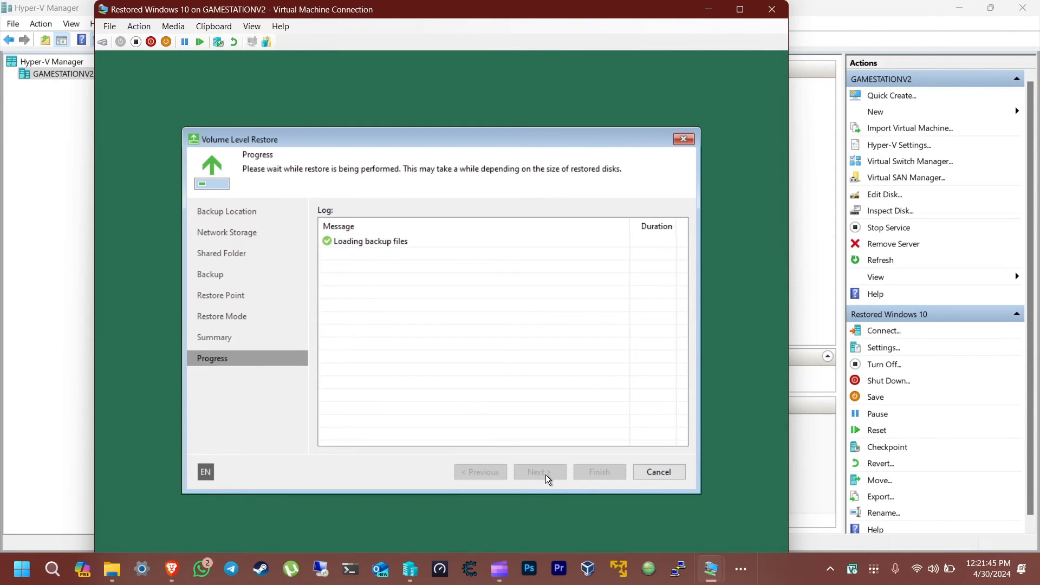
# - Finish the volume restore wizard once the restore completes and reboot the virtual machine
pyautogui.click(740, 8)
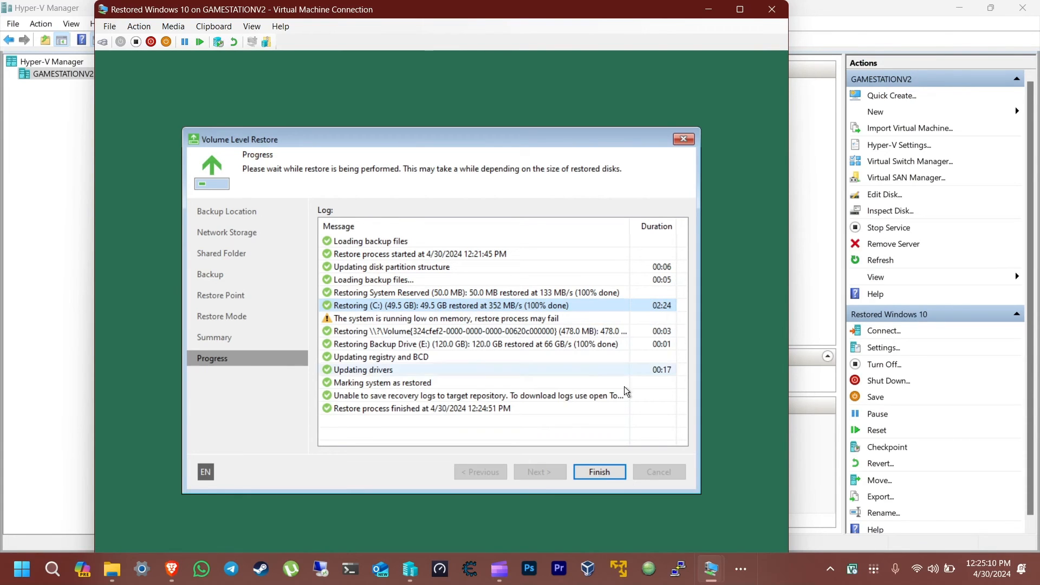
pyautogui.click(613, 478)
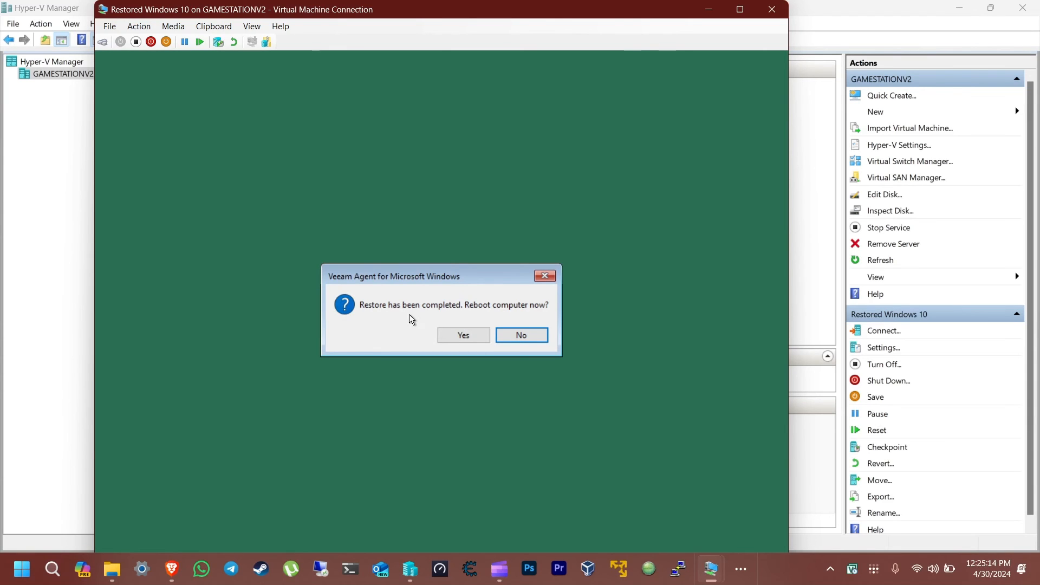
pyautogui.click(469, 337)
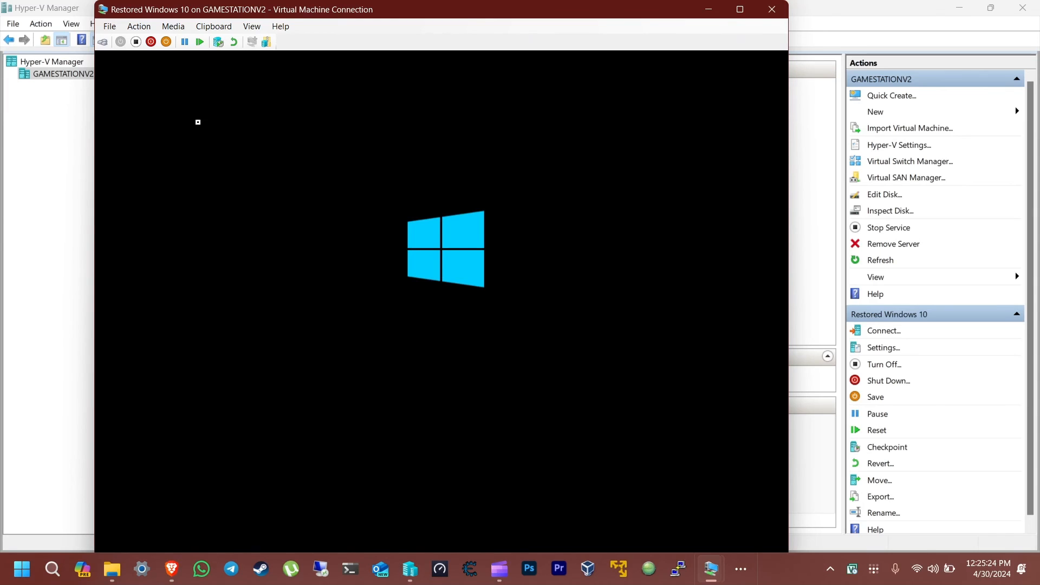
# - Try to eject VeeamRecoveryMedia_PCV3.iso from the virtual machine's DVD drive
pyautogui.click(173, 26)
pyautogui.moveTo(198, 41)
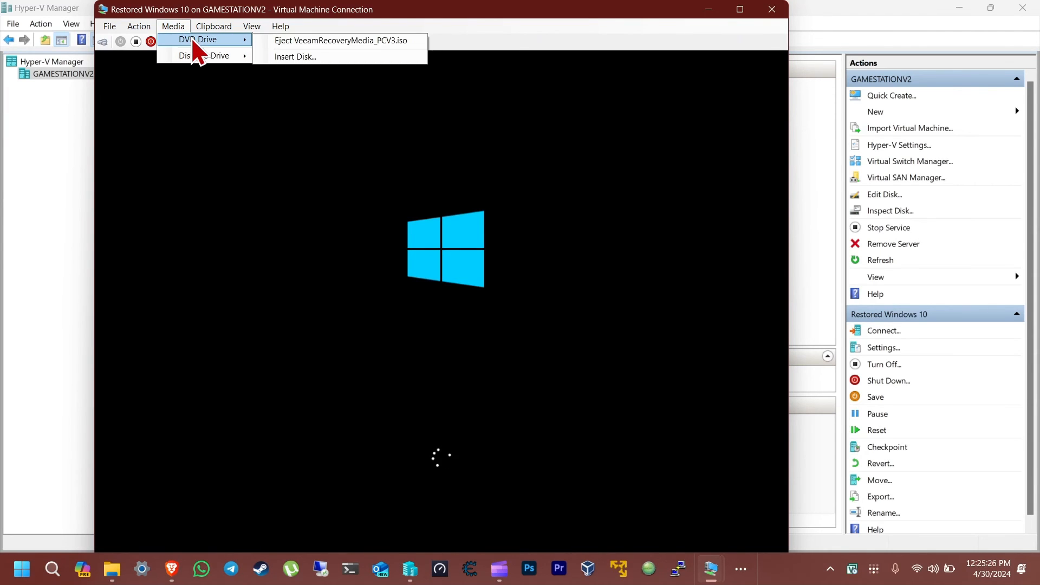
pyautogui.click(339, 40)
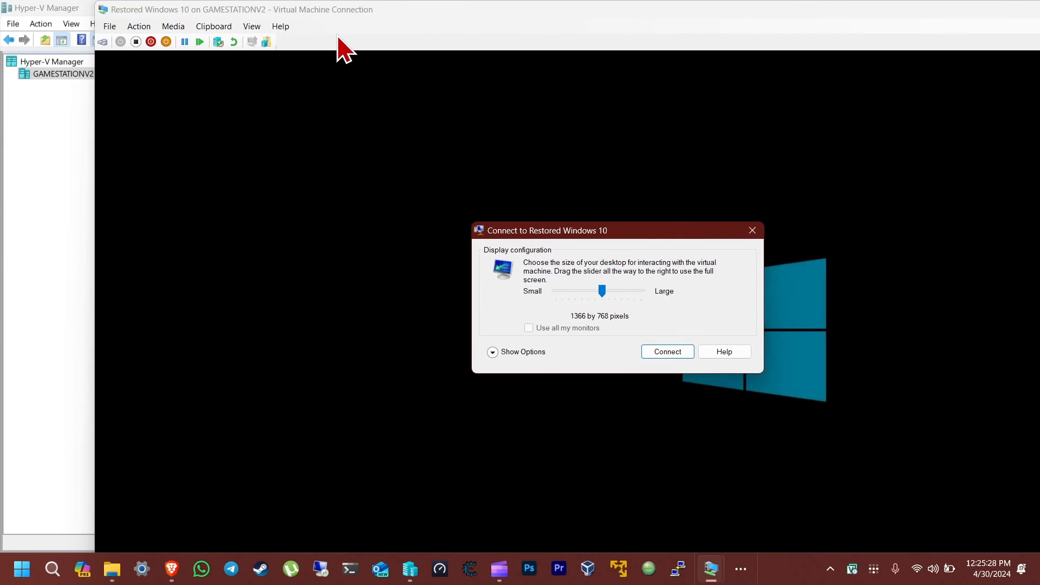
# - Connect to the Restored Windows 10 virtual machine at full-screen size and sign in to its user account
pyautogui.moveTo(603, 291); pyautogui.dragTo(713, 291)
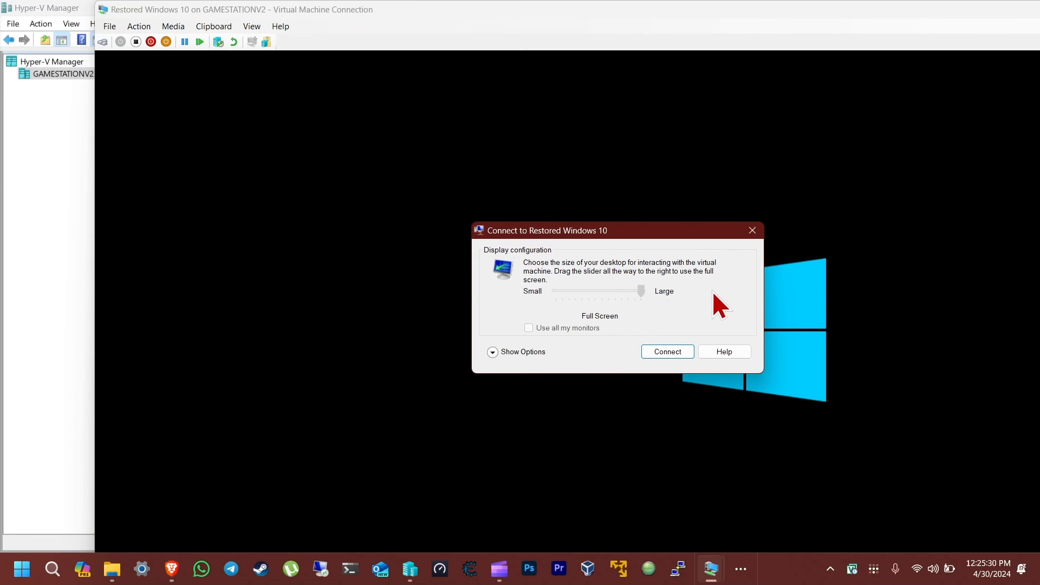
pyautogui.click(667, 351)
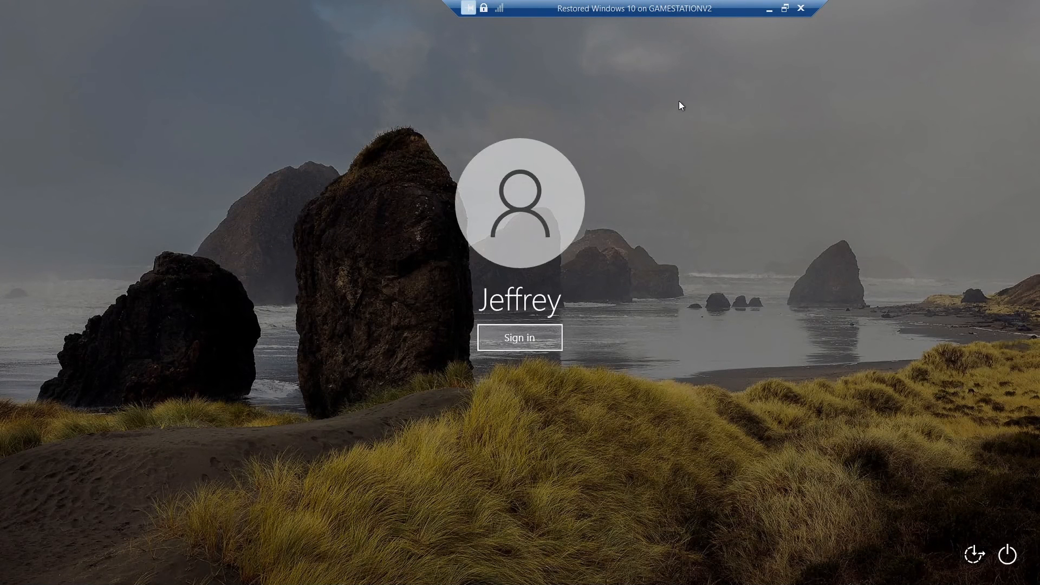
pyautogui.click(519, 342)
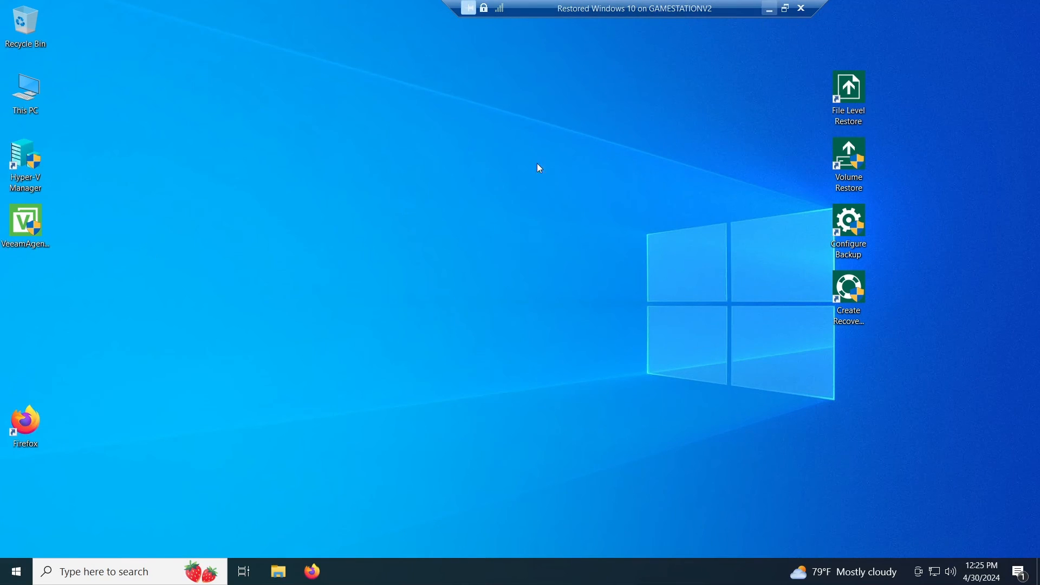
# - Examine the drives under This PC in the restored system and the contents of Backup Drive (E:)
pyautogui.click(280, 572)
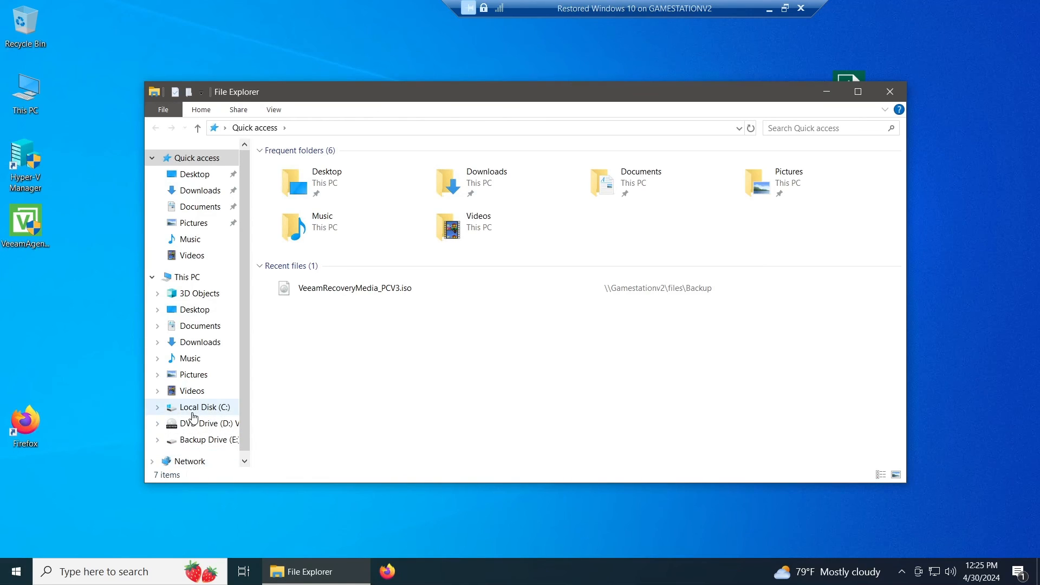
pyautogui.click(209, 284)
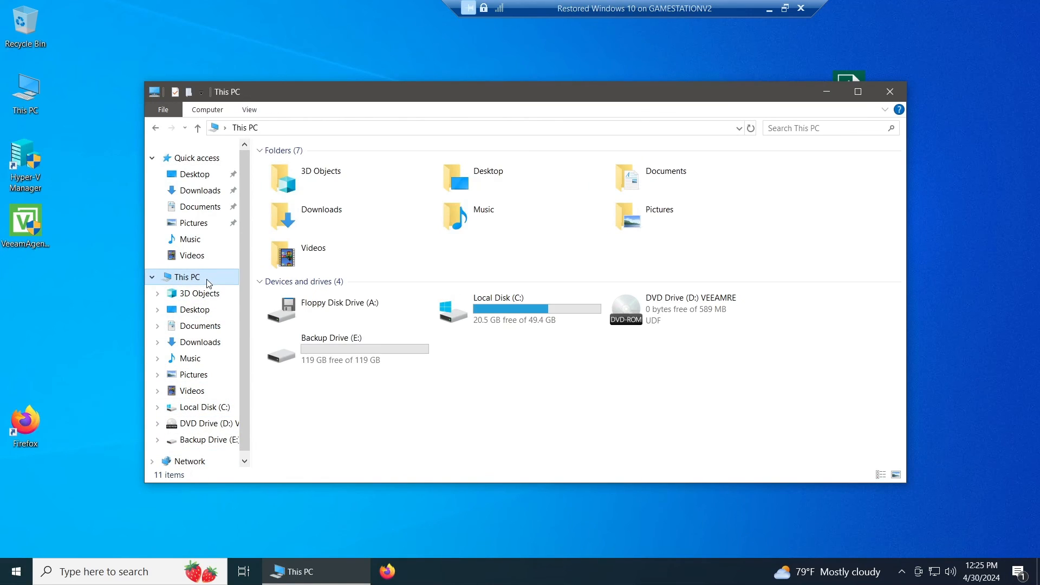
pyautogui.doubleClick(336, 356)
pyautogui.moveTo(310, 298); pyautogui.dragTo(303, 141)
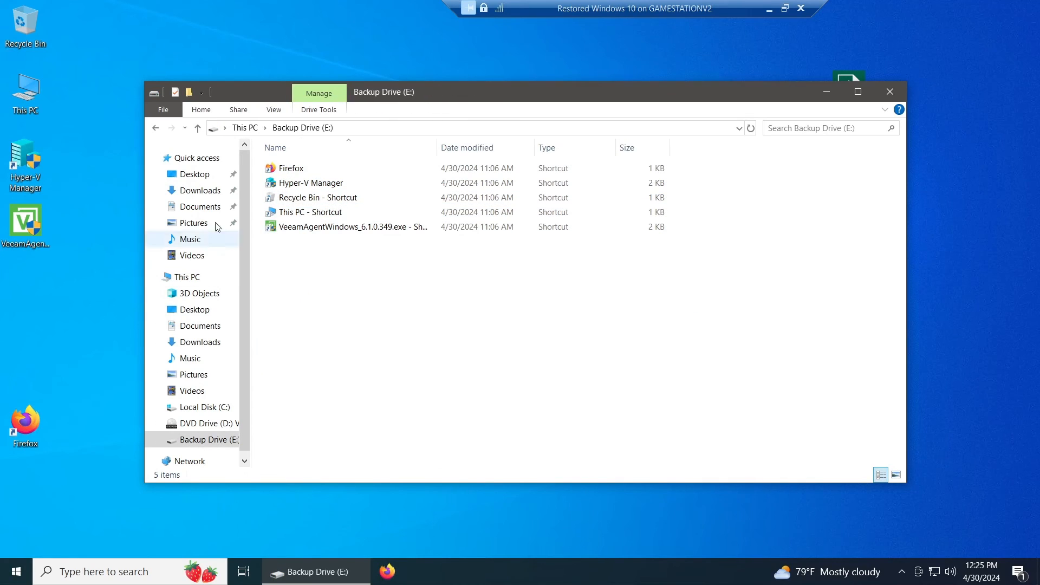
pyautogui.click(156, 128)
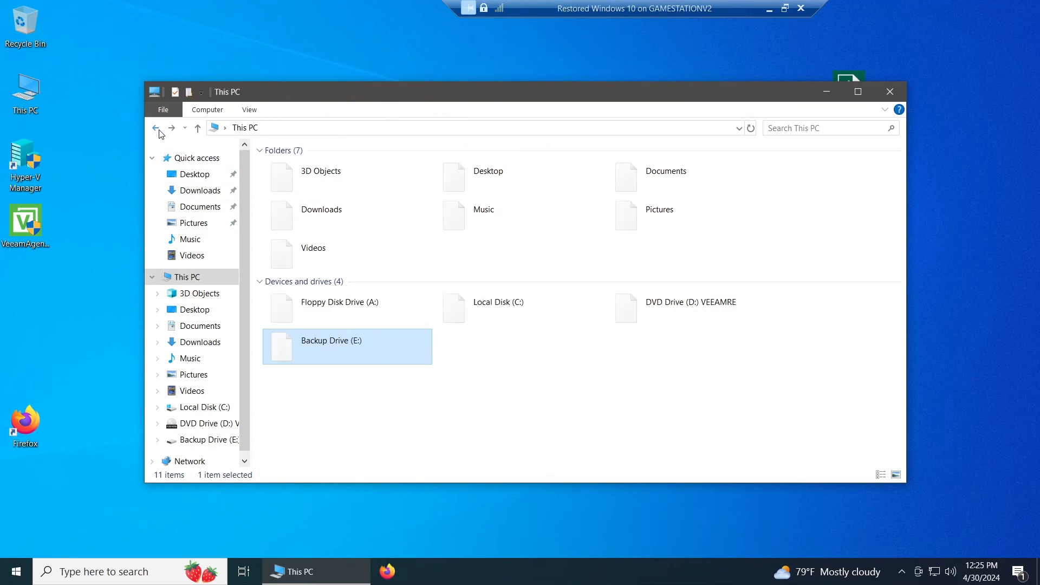
pyautogui.click(718, 387)
# - Exit full screen, open the original Windows 10 virtual machine, and arrange it side by side with Restored Windows 10
pyautogui.click(785, 8)
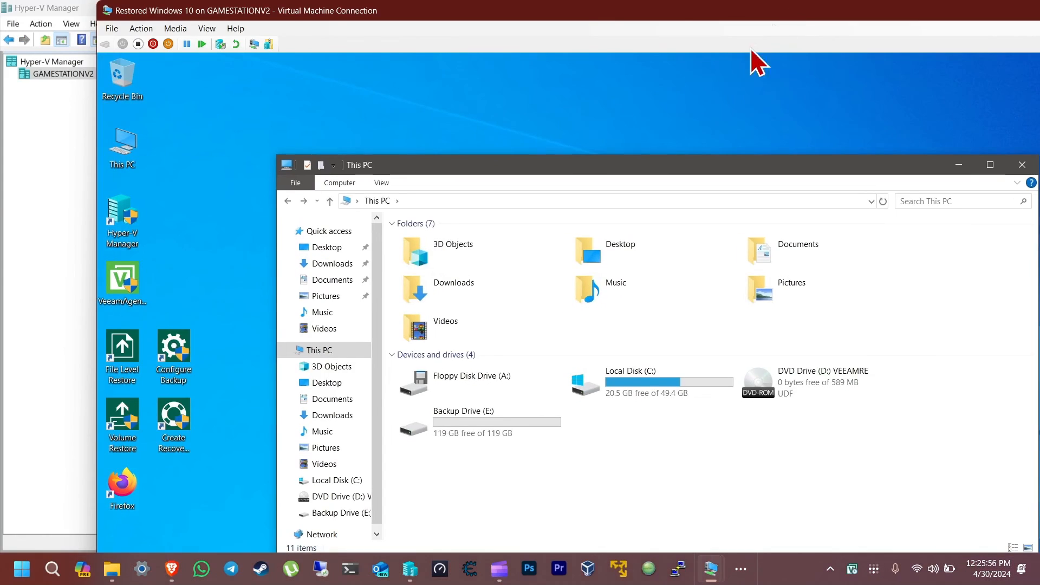
pyautogui.moveTo(443, 11); pyautogui.dragTo(858, 120)
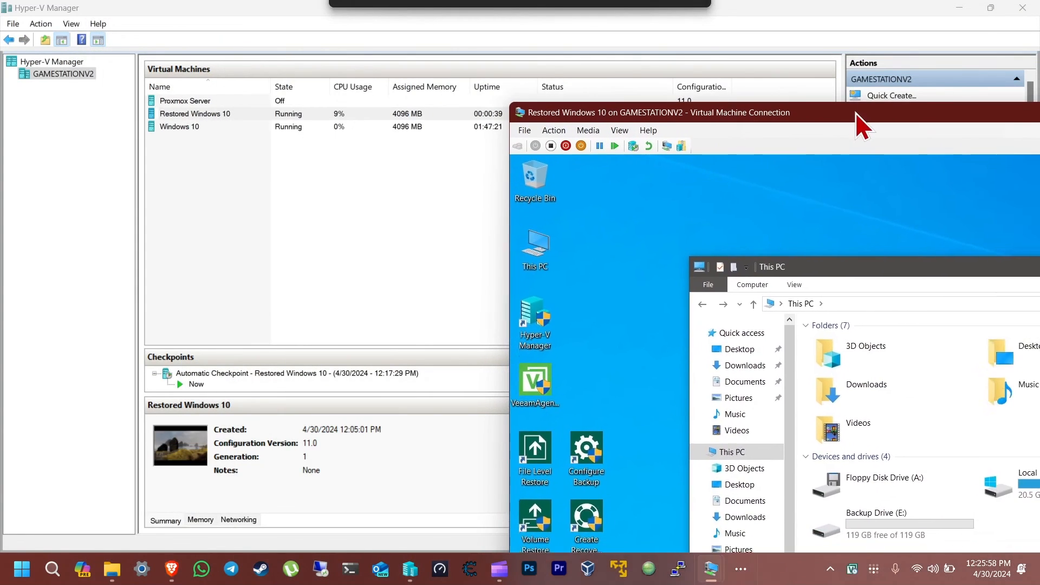
pyautogui.doubleClick(303, 127)
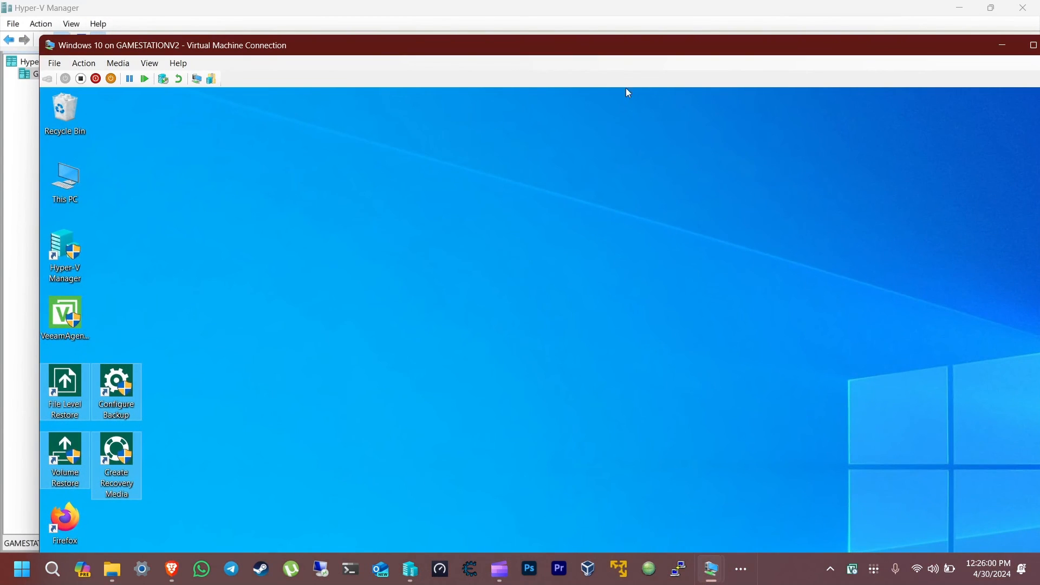
pyautogui.moveTo(687, 48); pyautogui.dragTo(2, 311)
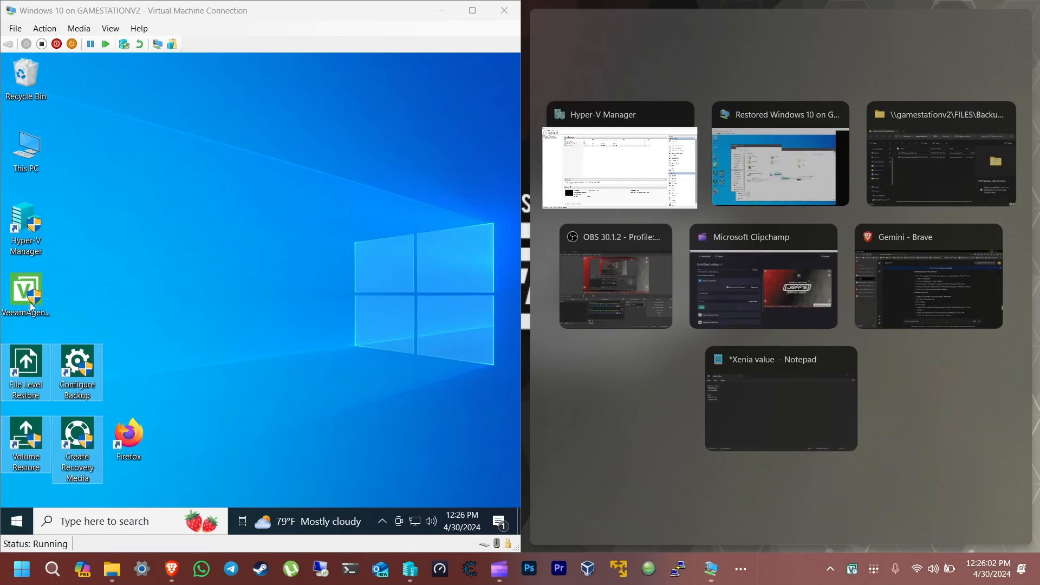
pyautogui.click(809, 166)
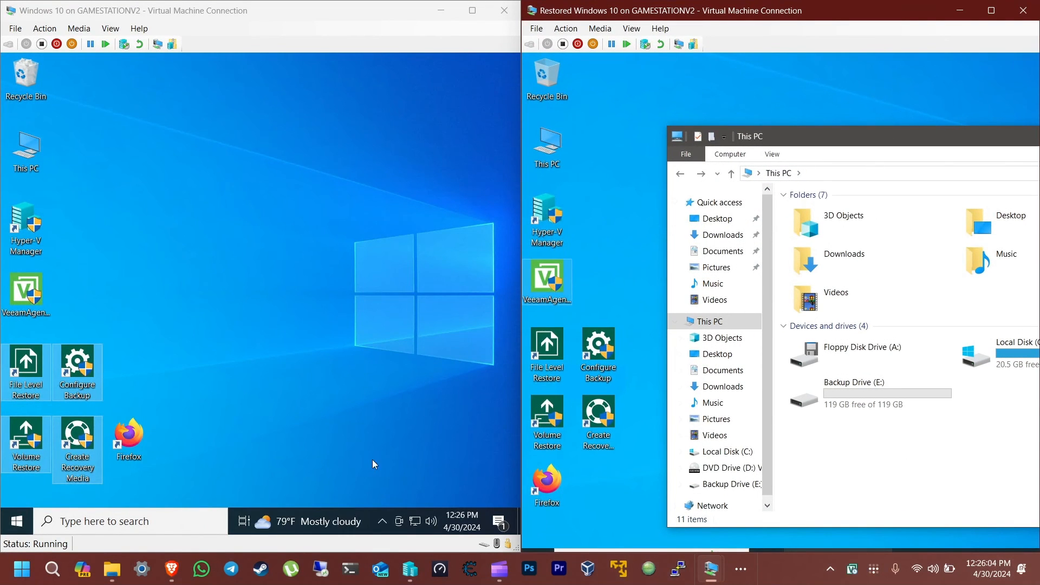
# - Close the This PC window in the restored virtual machine to expose its desktop for comparison
pyautogui.moveTo(824, 136); pyautogui.dragTo(642, 165)
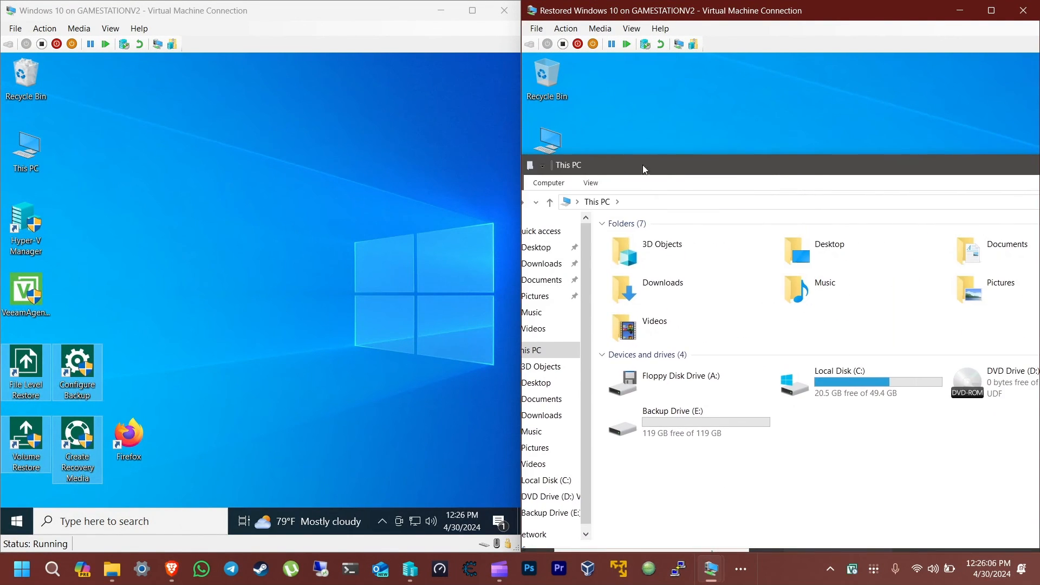
pyautogui.moveTo(827, 170); pyautogui.dragTo(551, 196)
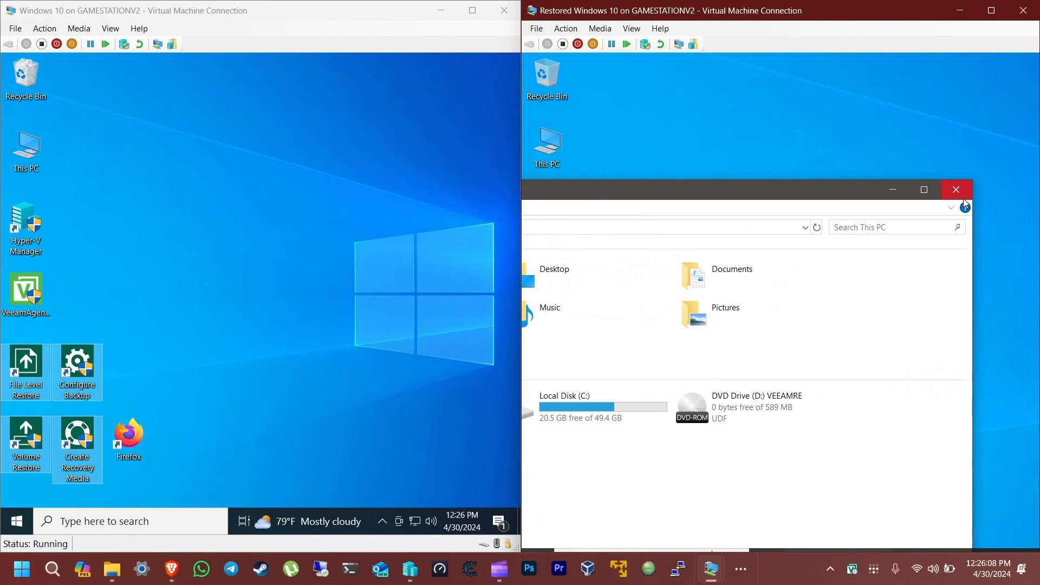
pyautogui.click(963, 196)
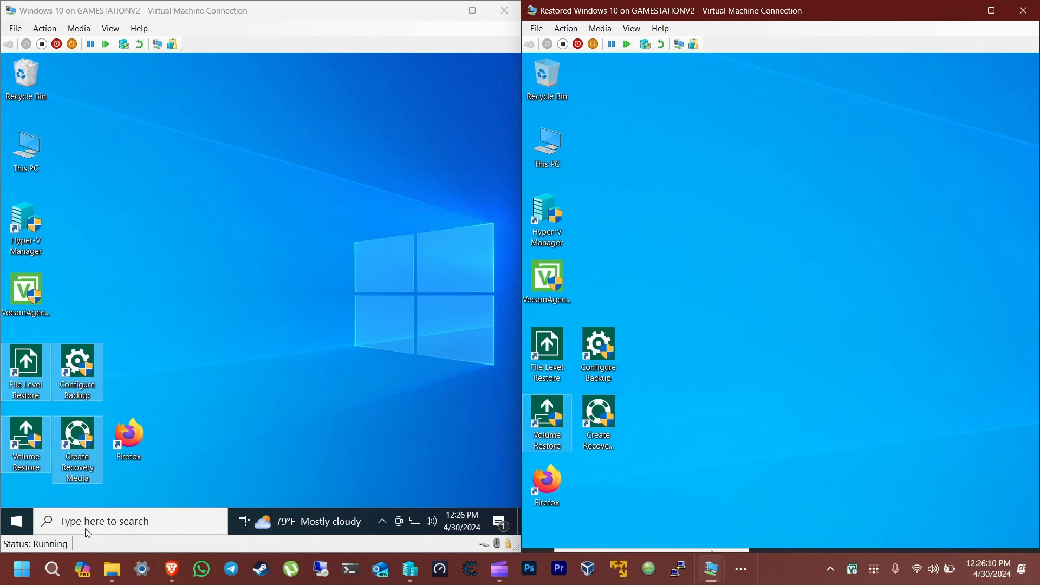